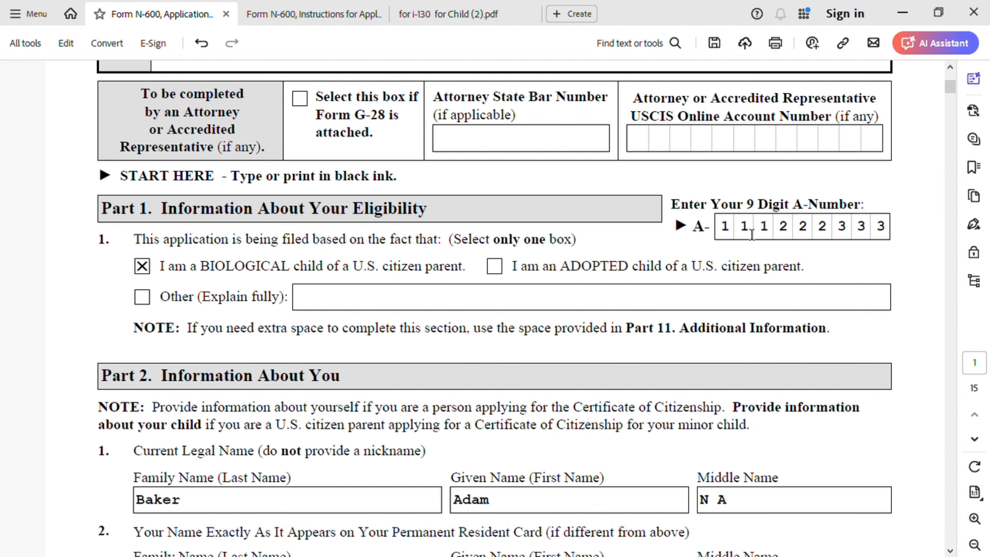
Step: Examine where the USCIS number appears on the sample permanent resident card in the i-130 for Child PDF, and return to Form N-600
{"action": "left_click", "coordinate": [472, 14]}
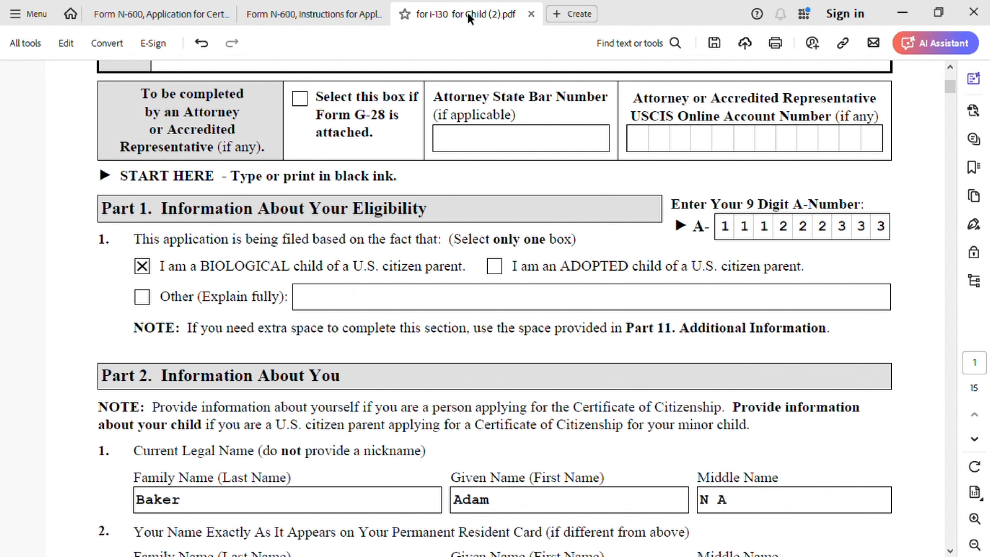
{"action": "scroll", "coordinate": [572, 416], "scroll_direction": "down", "scroll_amount": 3}
{"action": "scroll", "coordinate": [571, 416], "scroll_direction": "down", "scroll_amount": 10}
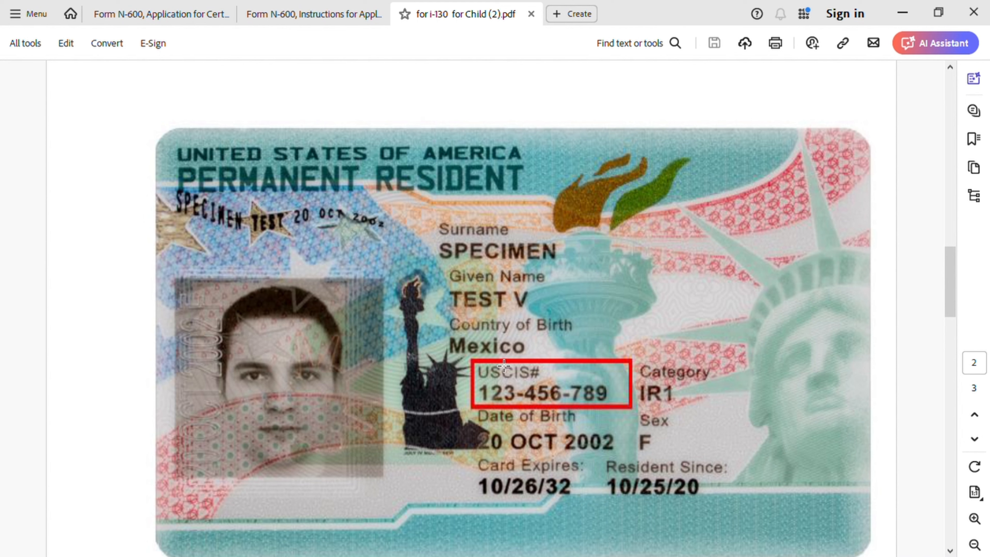
{"action": "left_click", "coordinate": [147, 13]}
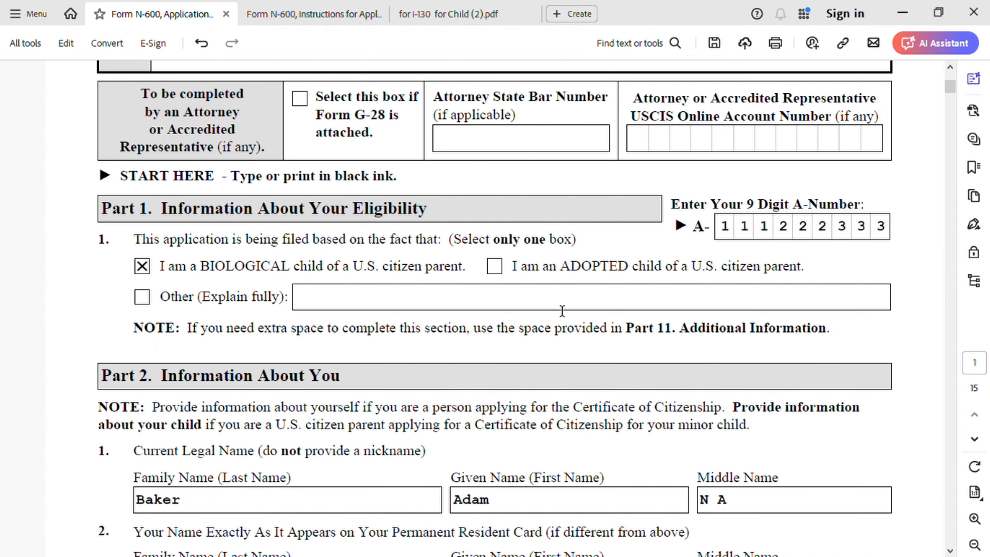
Step: Clear the family name and given name from Part 2, Item 2, the name as shown on the permanent resident card
{"action": "scroll", "coordinate": [276, 436], "scroll_direction": "down", "scroll_amount": 3}
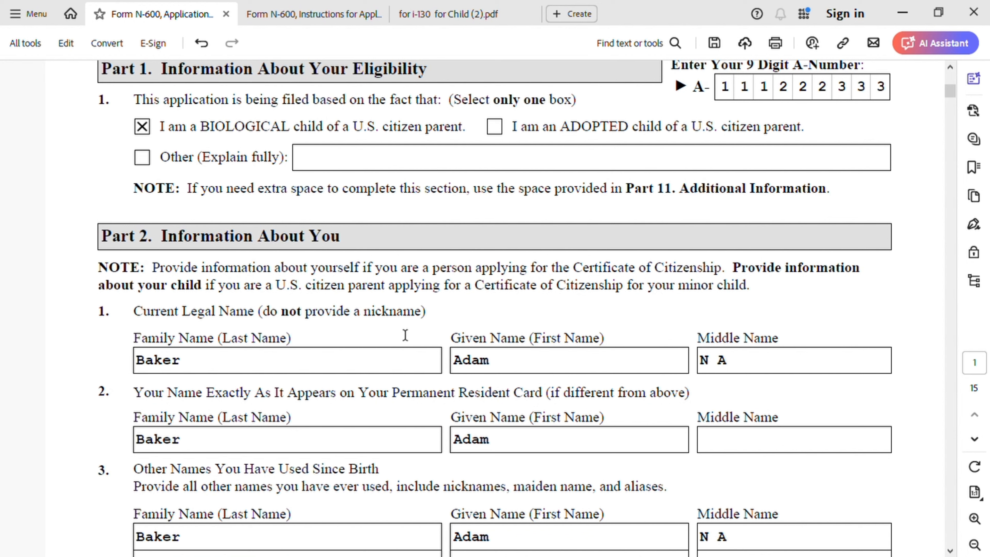
{"action": "scroll", "coordinate": [272, 330], "scroll_direction": "down", "scroll_amount": 1}
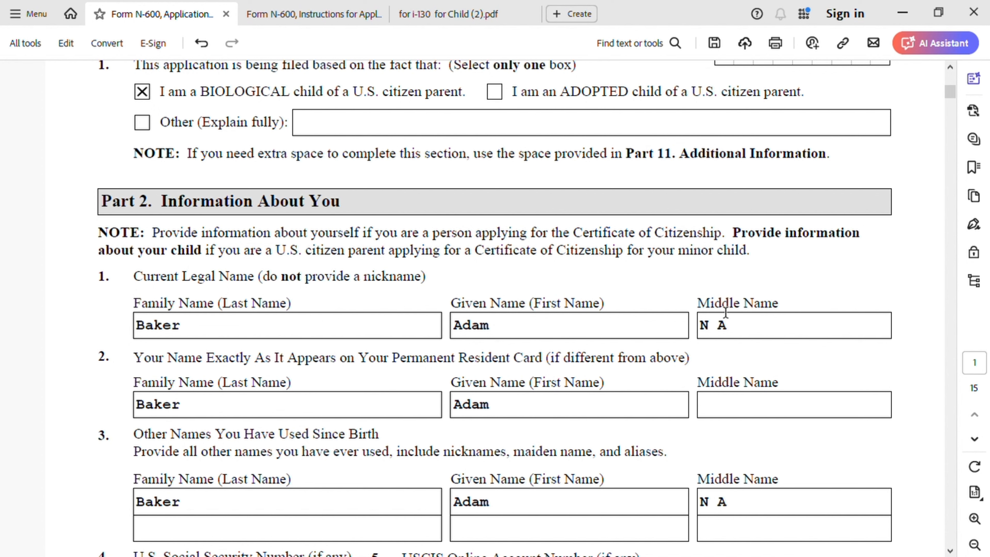
{"action": "scroll", "coordinate": [537, 382], "scroll_direction": "down", "scroll_amount": 2}
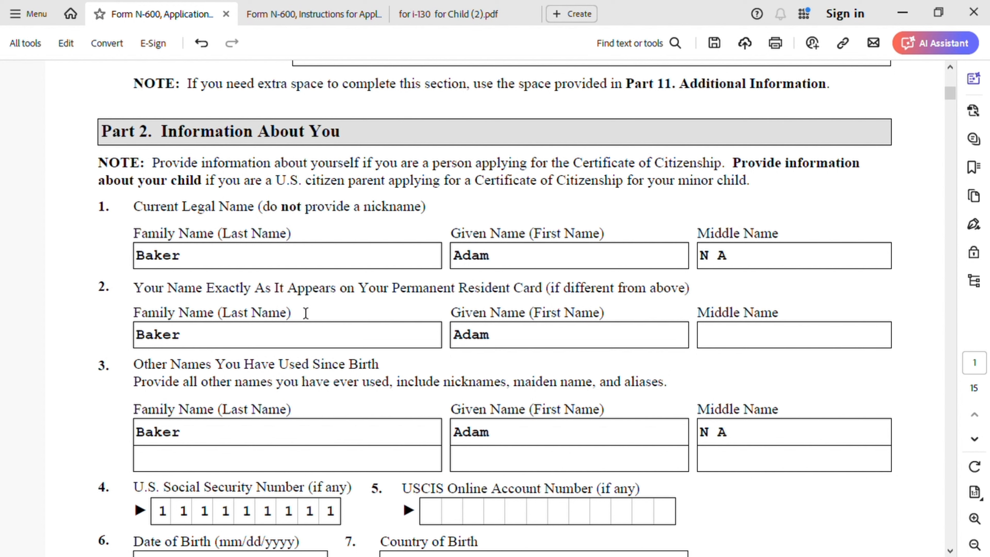
{"action": "left_click", "coordinate": [201, 336]}
{"action": "key", "text": "BackSpace"}
{"action": "key", "text": "BackSpace"}
{"action": "key", "text": "BackSpace"}
{"action": "key", "text": "BackSpace"}
{"action": "key", "text": "BackSpace"}
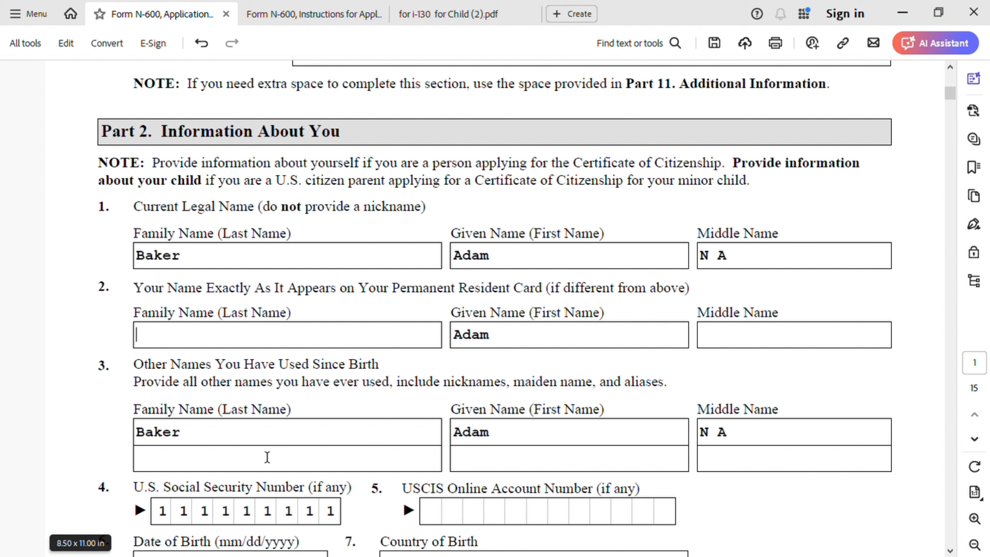
{"action": "left_click", "coordinate": [530, 344]}
{"action": "key", "text": "BackSpace"}
{"action": "key", "text": "BackSpace"}
{"action": "key", "text": "BackSpace"}
{"action": "key", "text": "BackSpace"}
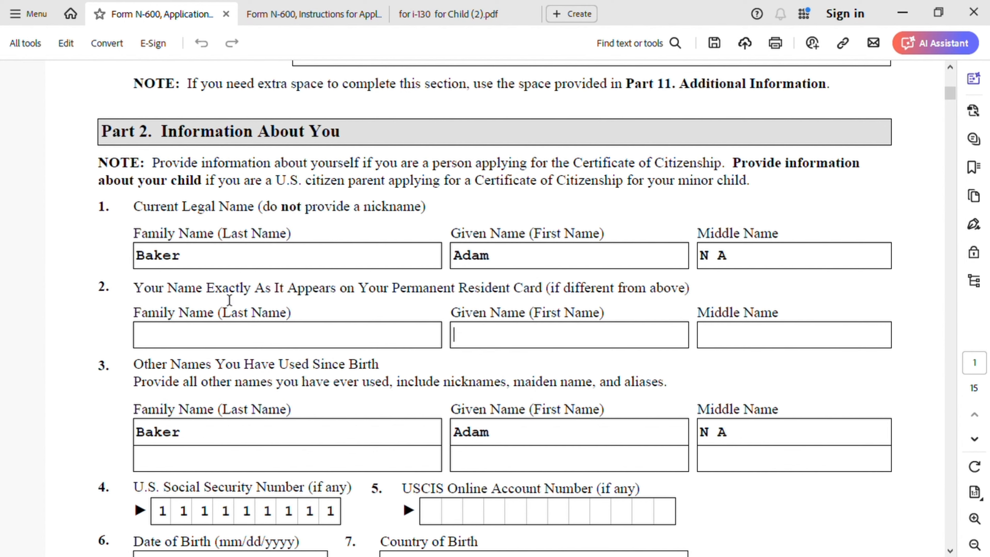
Step: Review the other names, personal details, addresses, marital status, military service and U.S. admission entries in Part 2, Items 3 to 14
{"action": "scroll", "coordinate": [313, 388], "scroll_direction": "down", "scroll_amount": 1}
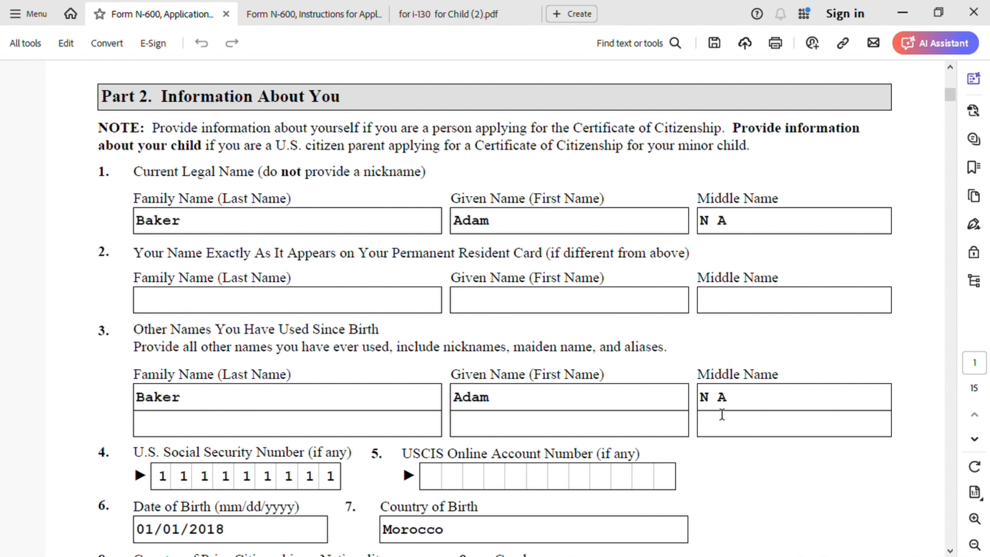
{"action": "scroll", "coordinate": [349, 443], "scroll_direction": "down", "scroll_amount": 3}
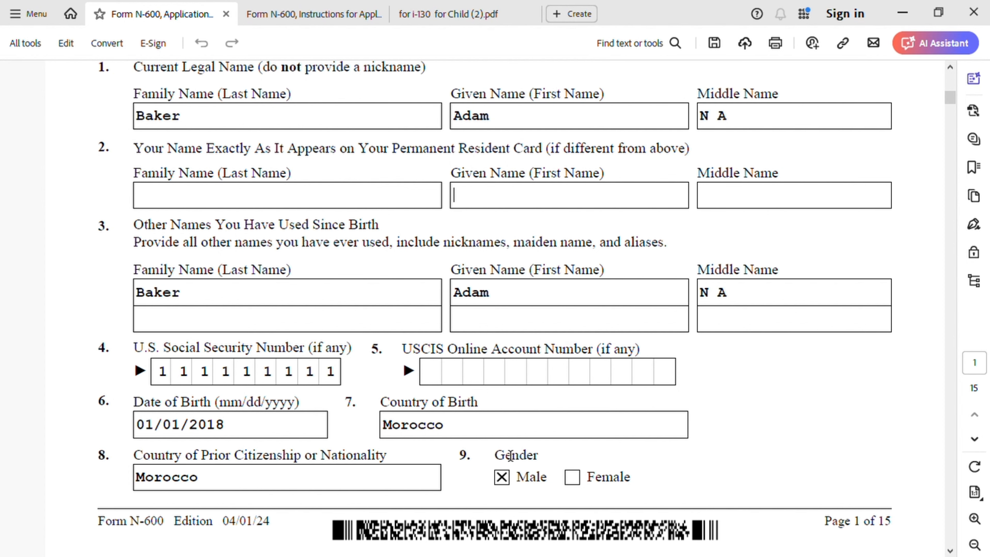
{"action": "scroll", "coordinate": [509, 451], "scroll_direction": "down", "scroll_amount": 15}
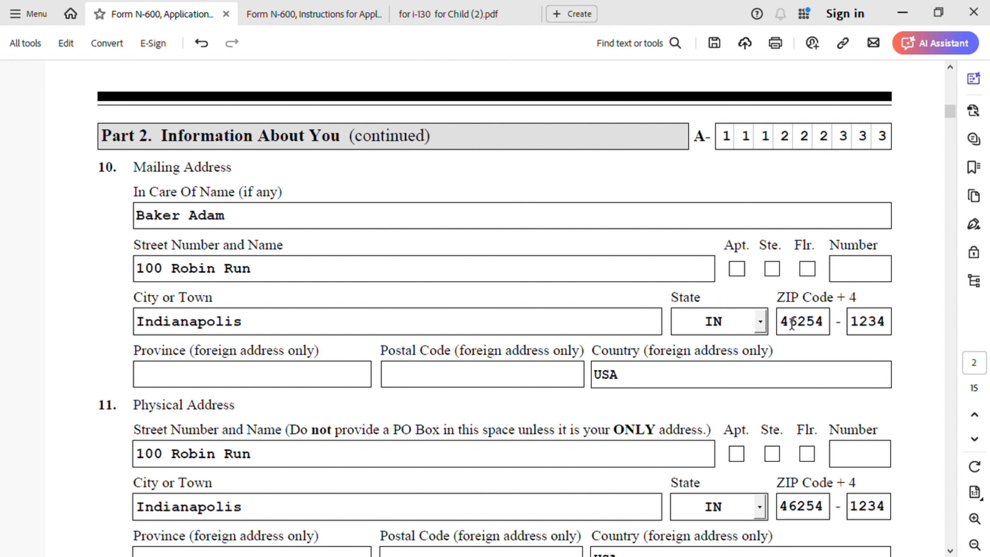
{"action": "scroll", "coordinate": [163, 403], "scroll_direction": "down", "scroll_amount": 3}
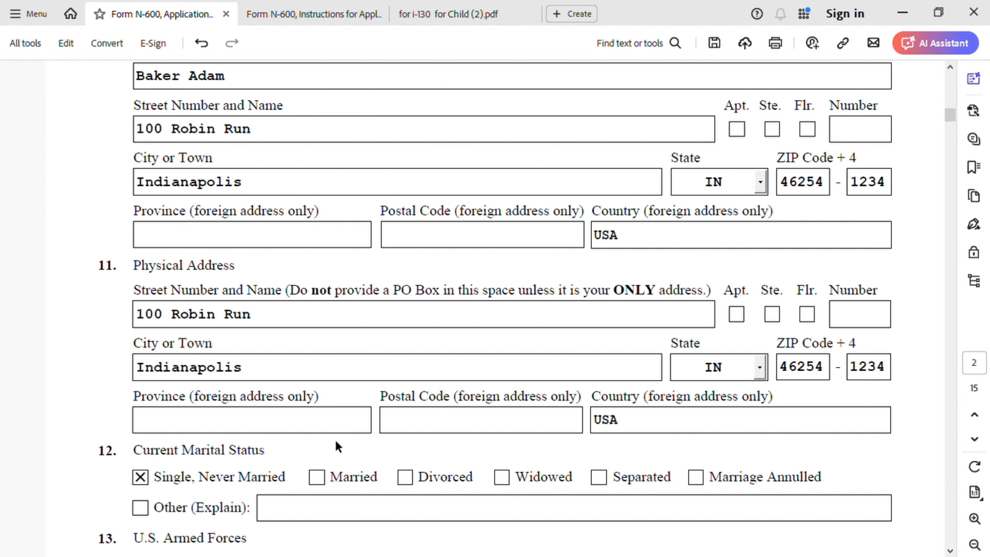
{"action": "scroll", "coordinate": [332, 436], "scroll_direction": "down", "scroll_amount": 5}
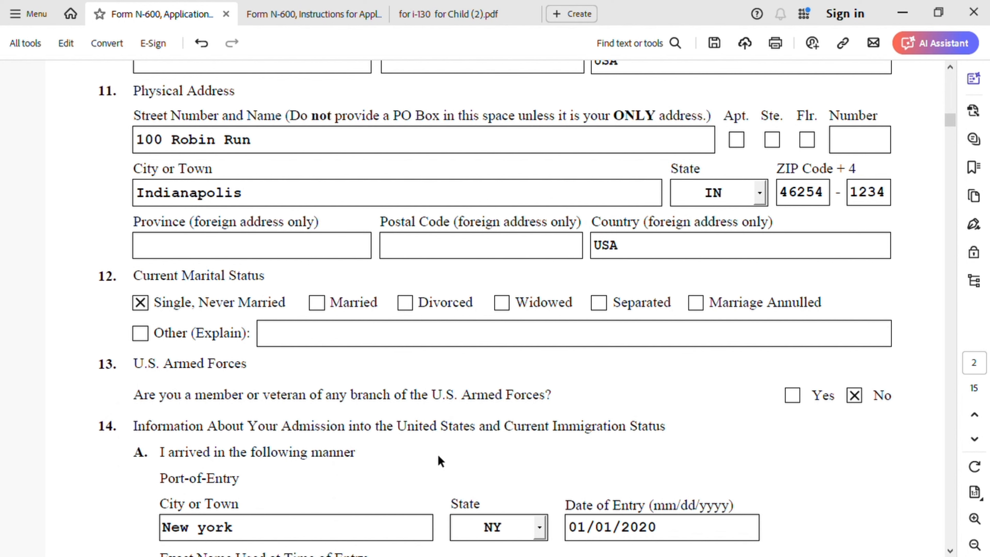
{"action": "scroll", "coordinate": [246, 417], "scroll_direction": "down", "scroll_amount": 1}
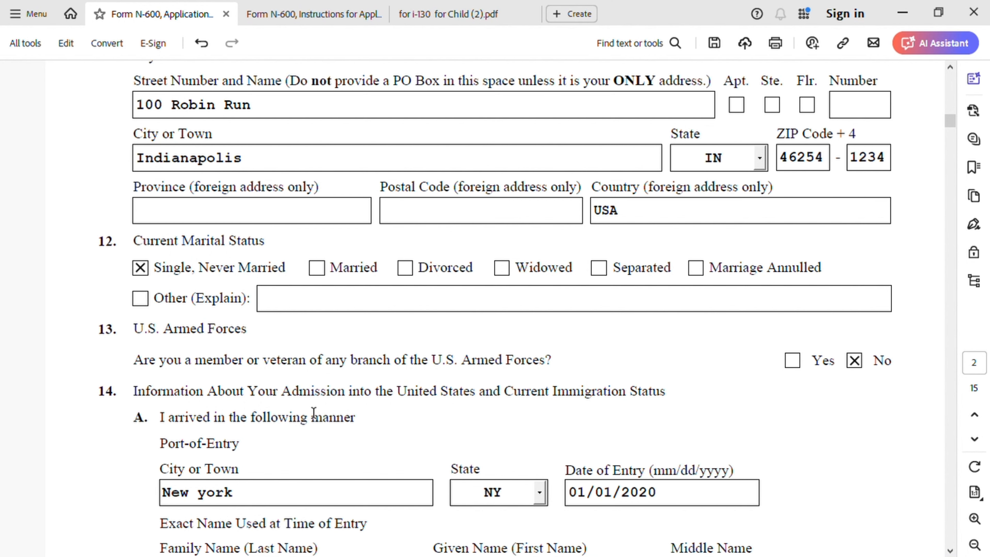
{"action": "scroll", "coordinate": [312, 411], "scroll_direction": "down", "scroll_amount": 3}
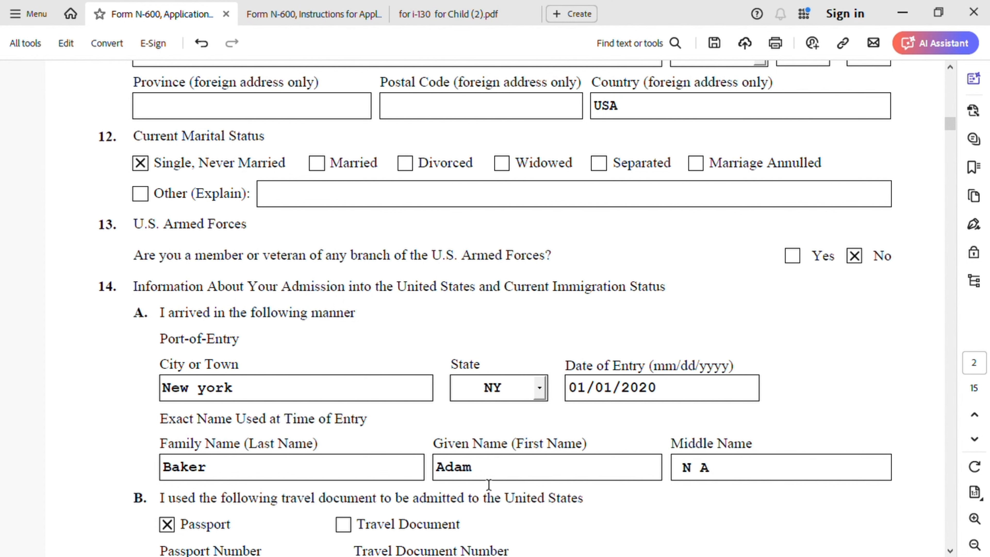
{"action": "scroll", "coordinate": [453, 468], "scroll_direction": "down", "scroll_amount": 5}
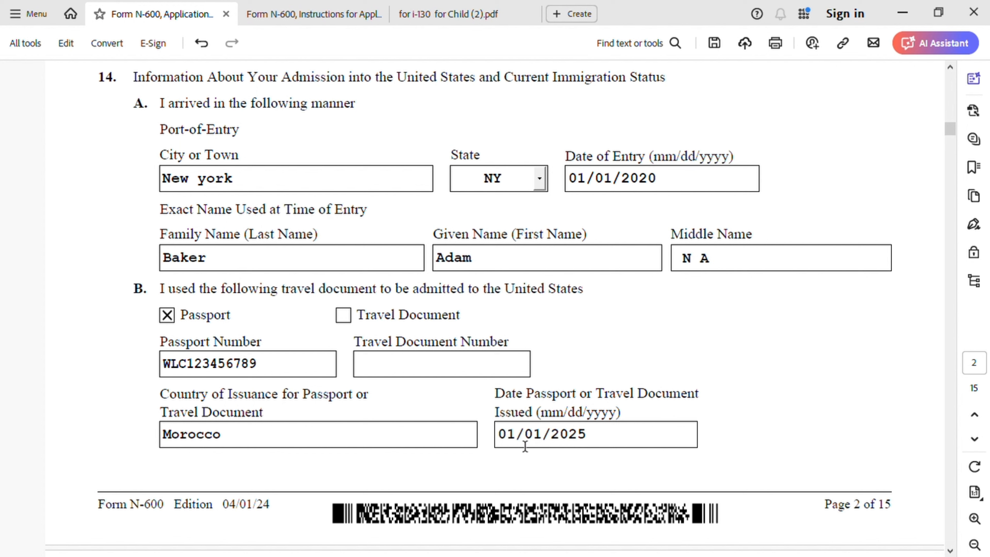
Step: Set the passport or travel document issue date in Item 14.B to 01/01/2020
{"action": "left_click", "coordinate": [591, 442]}
{"action": "key", "text": "BackSpace"}
{"action": "type", "text": "2"}
{"action": "key", "text": "BackSpace"}
{"action": "type", "text": "0"}
Step: Answer No to Item 17, which asks whether the applicant was adopted
{"action": "scroll", "coordinate": [640, 402], "scroll_direction": "down", "scroll_amount": 2}
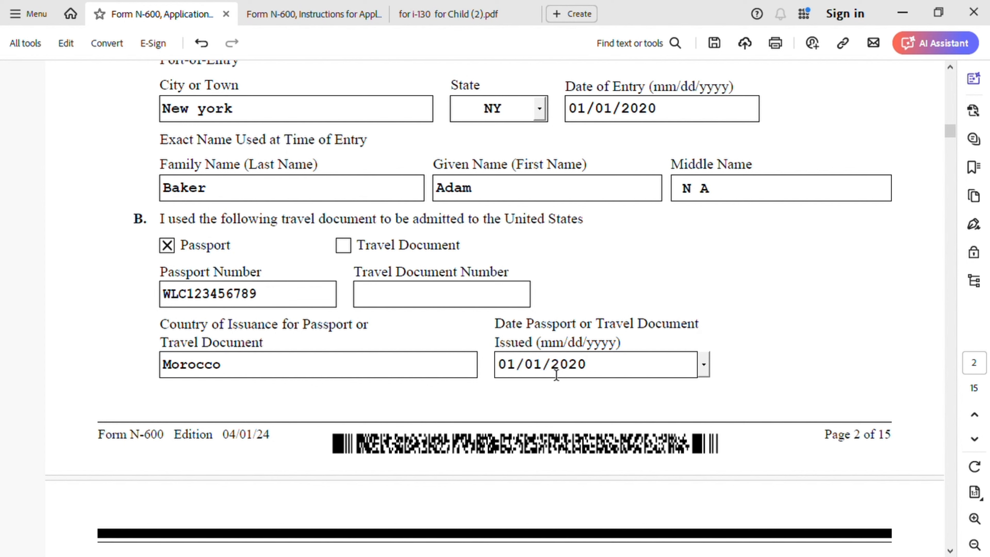
{"action": "scroll", "coordinate": [501, 460], "scroll_direction": "down", "scroll_amount": 10}
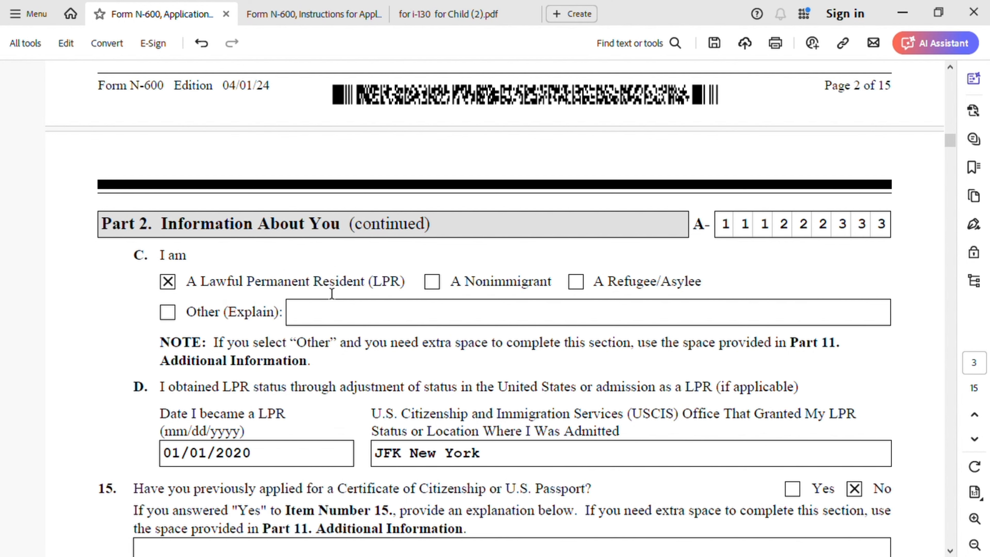
{"action": "scroll", "coordinate": [345, 388], "scroll_direction": "down", "scroll_amount": 1}
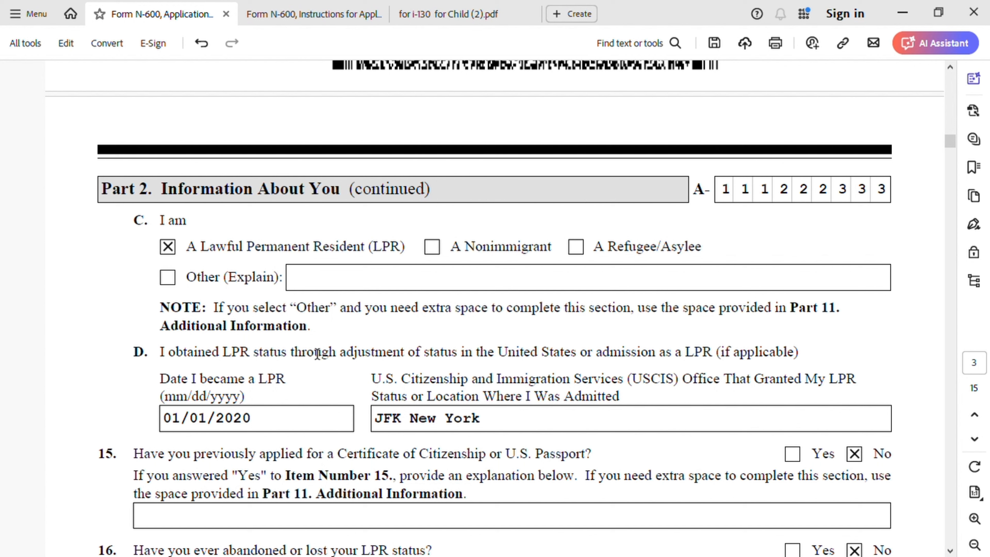
{"action": "scroll", "coordinate": [223, 368], "scroll_direction": "down", "scroll_amount": 1}
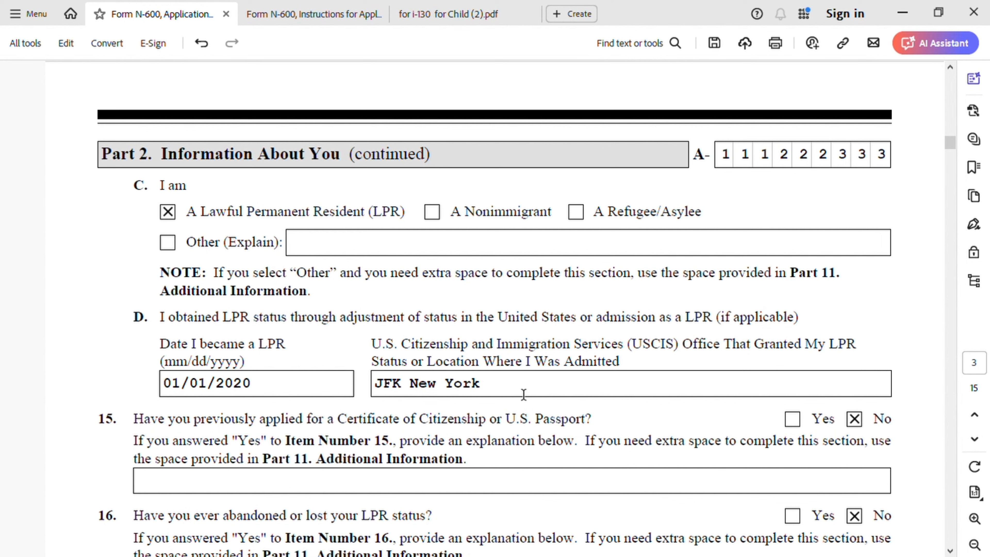
{"action": "scroll", "coordinate": [484, 462], "scroll_direction": "down", "scroll_amount": 3}
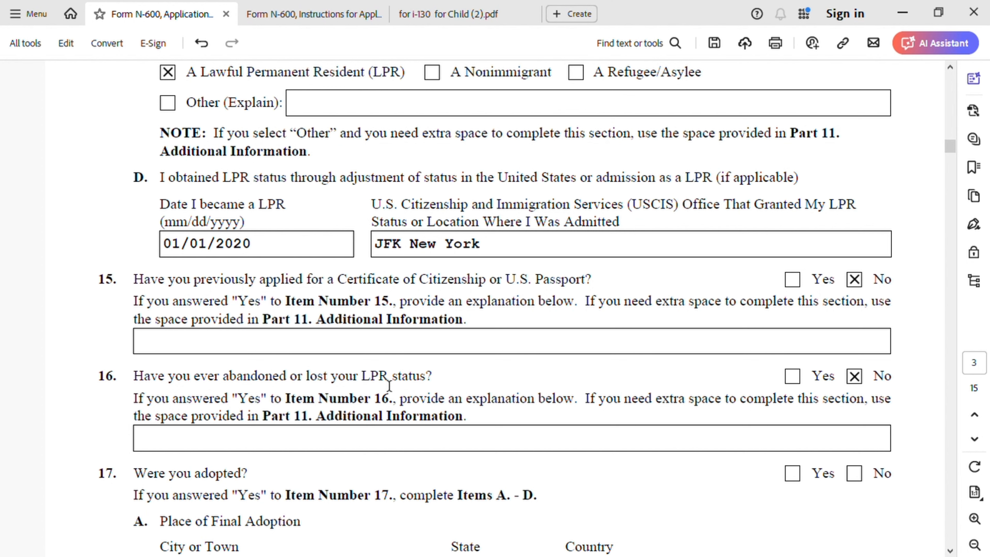
{"action": "scroll", "coordinate": [327, 478], "scroll_direction": "down", "scroll_amount": 3}
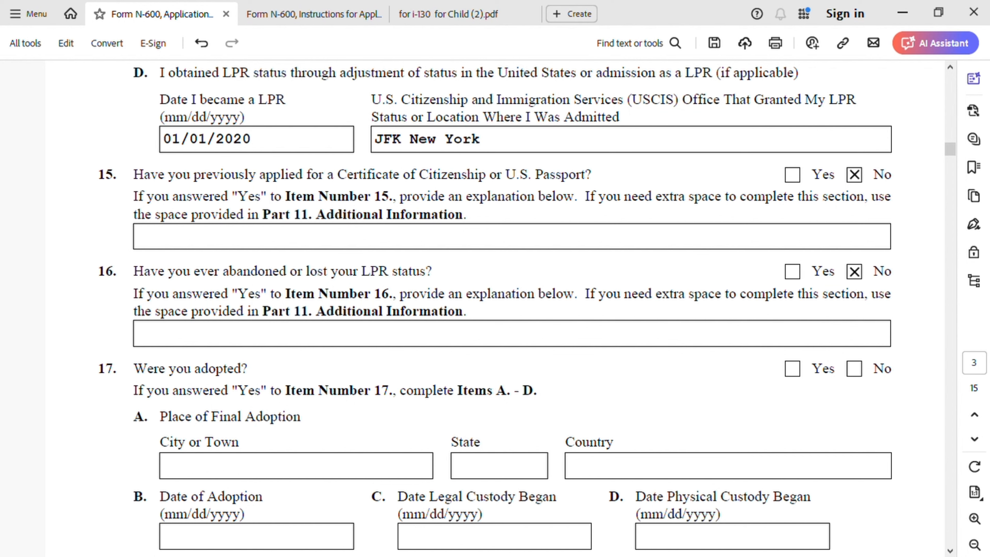
{"action": "scroll", "coordinate": [658, 511], "scroll_direction": "down", "scroll_amount": 2}
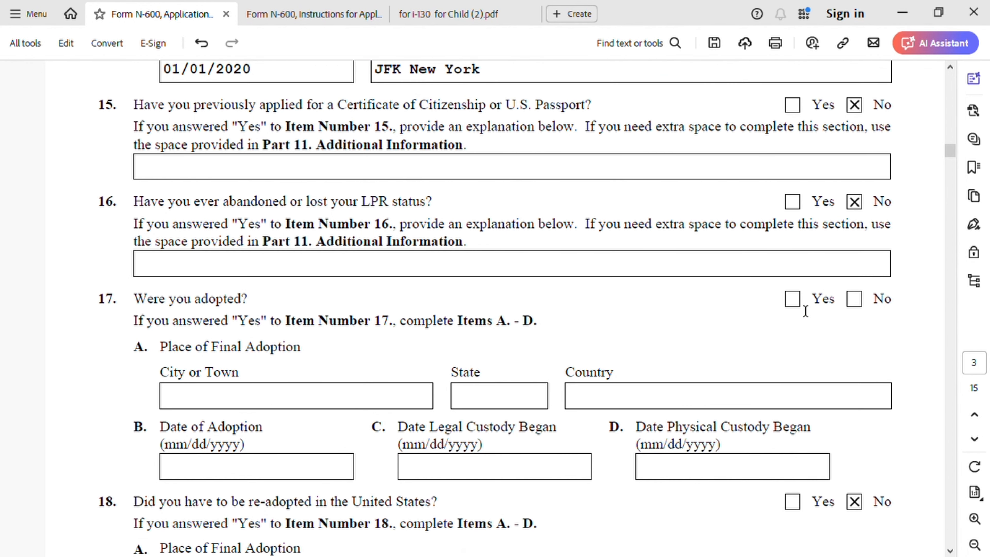
{"action": "left_click", "coordinate": [862, 304]}
Step: Answer Yes to Item 22, which asks about absences from the United States since first arrival
{"action": "scroll", "coordinate": [519, 387], "scroll_direction": "down", "scroll_amount": 1}
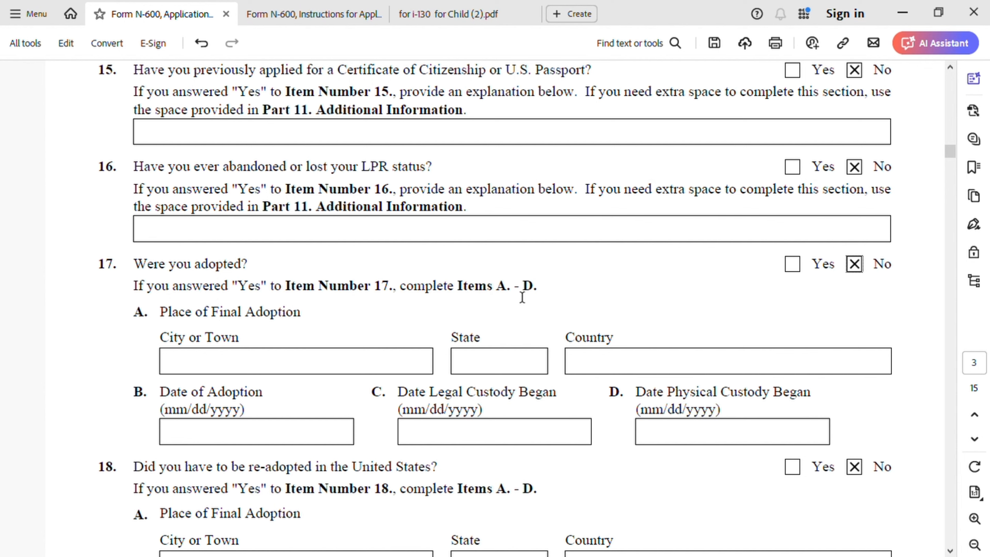
{"action": "scroll", "coordinate": [339, 381], "scroll_direction": "down", "scroll_amount": 1}
{"action": "scroll", "coordinate": [342, 381], "scroll_direction": "down", "scroll_amount": 2}
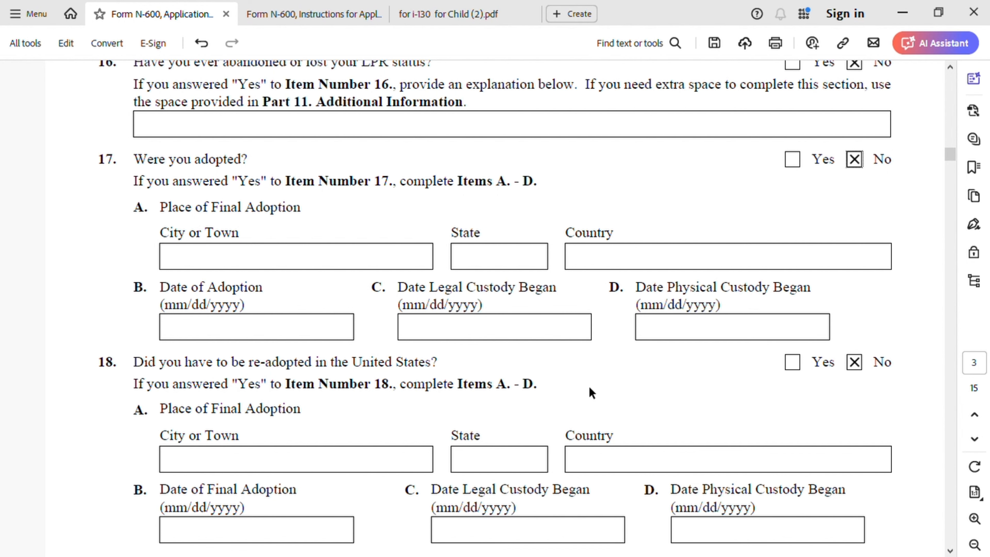
{"action": "scroll", "coordinate": [586, 392], "scroll_direction": "down", "scroll_amount": 1}
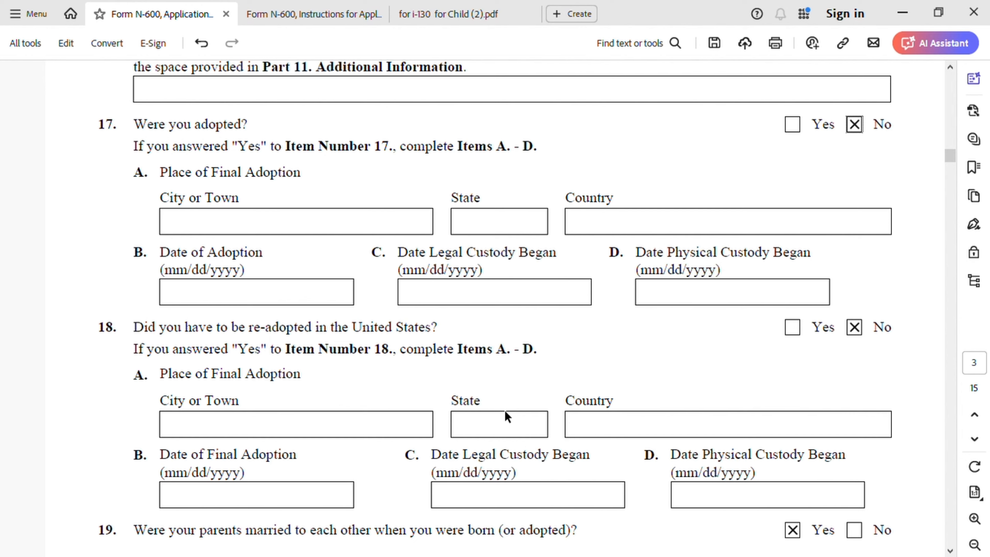
{"action": "scroll", "coordinate": [503, 419], "scroll_direction": "down", "scroll_amount": 6}
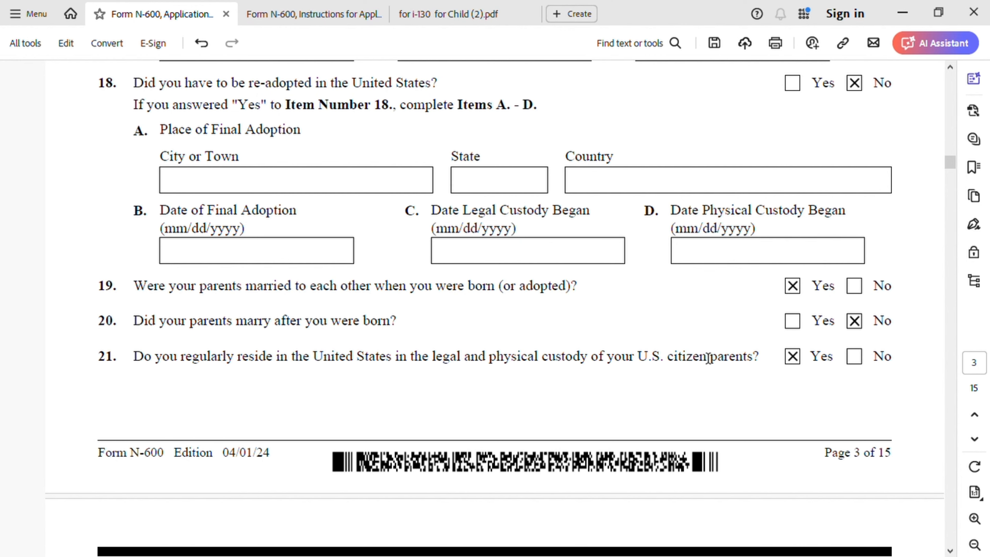
{"action": "scroll", "coordinate": [557, 355], "scroll_direction": "down", "scroll_amount": 3}
{"action": "scroll", "coordinate": [555, 363], "scroll_direction": "down", "scroll_amount": 10}
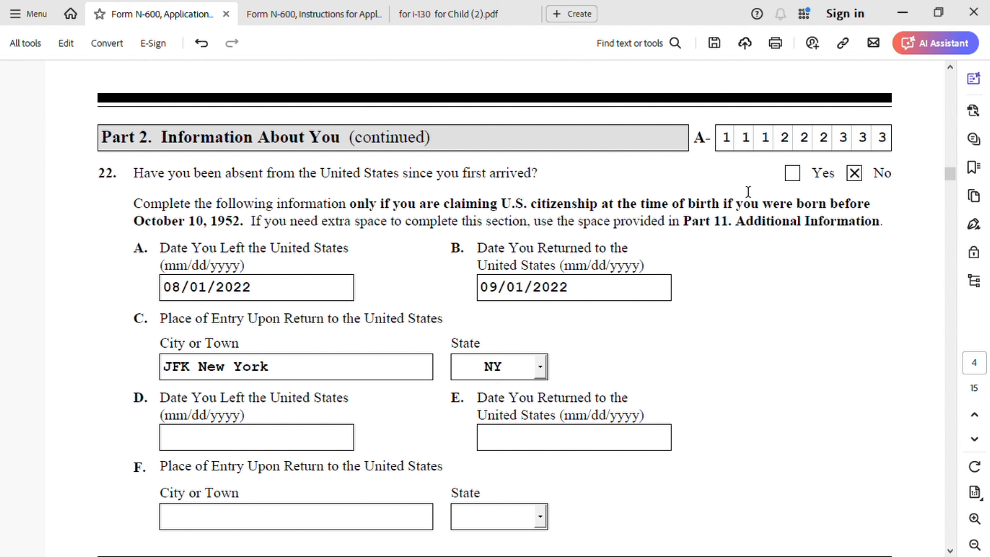
{"action": "left_click", "coordinate": [793, 172]}
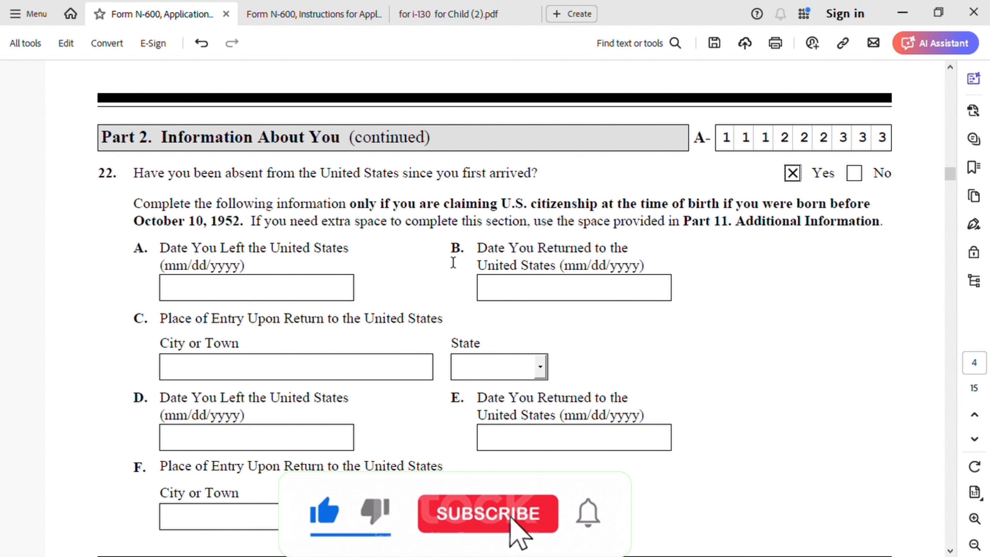
Step: Enter 07/01/2022 as the date the applicant left the United States in Item 22.A
{"action": "left_click", "coordinate": [233, 297]}
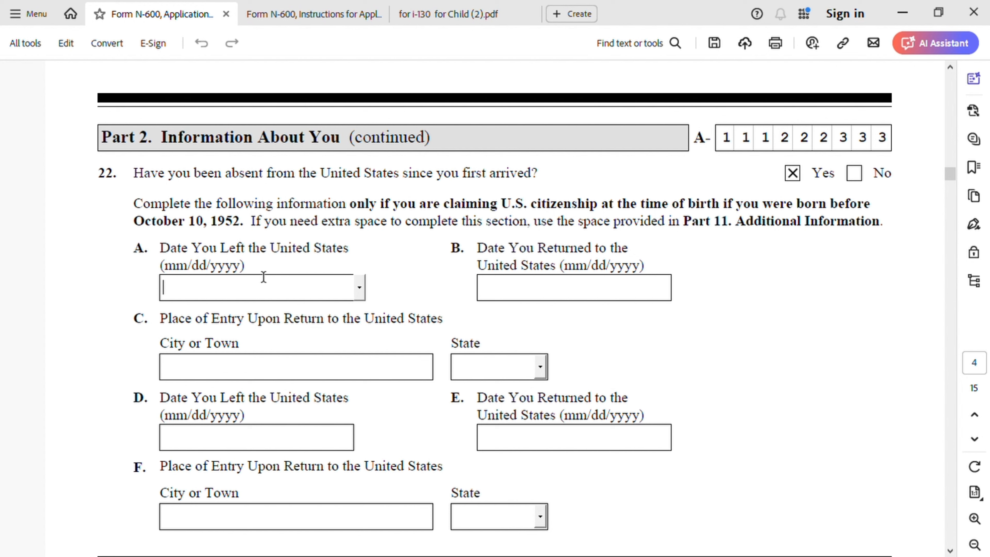
{"action": "type", "text": "01"}
{"action": "type", "text": "7/"}
{"action": "type", "text": "01/20"}
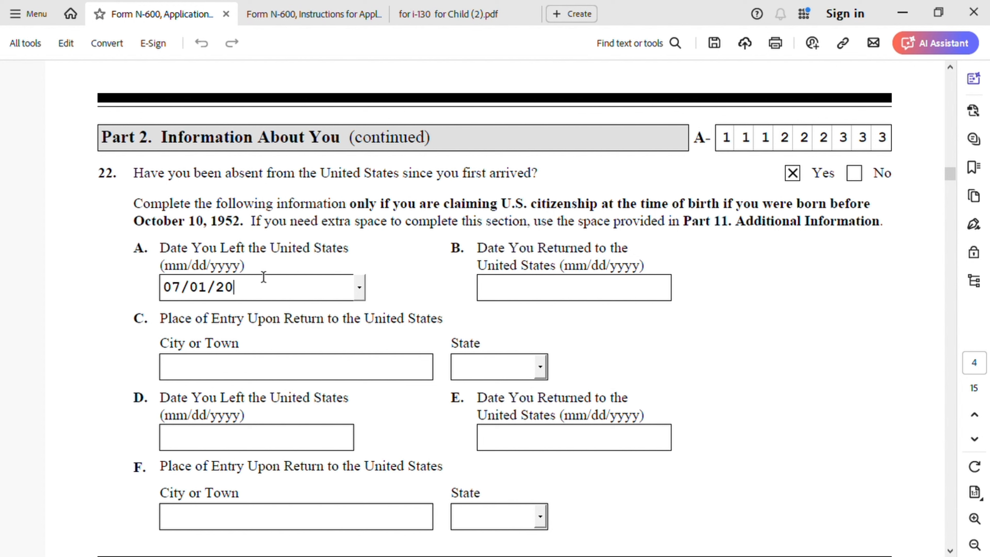
{"action": "type", "text": "22"}
{"action": "left_click", "coordinate": [533, 291]}
{"action": "type", "text": "08/1/"}
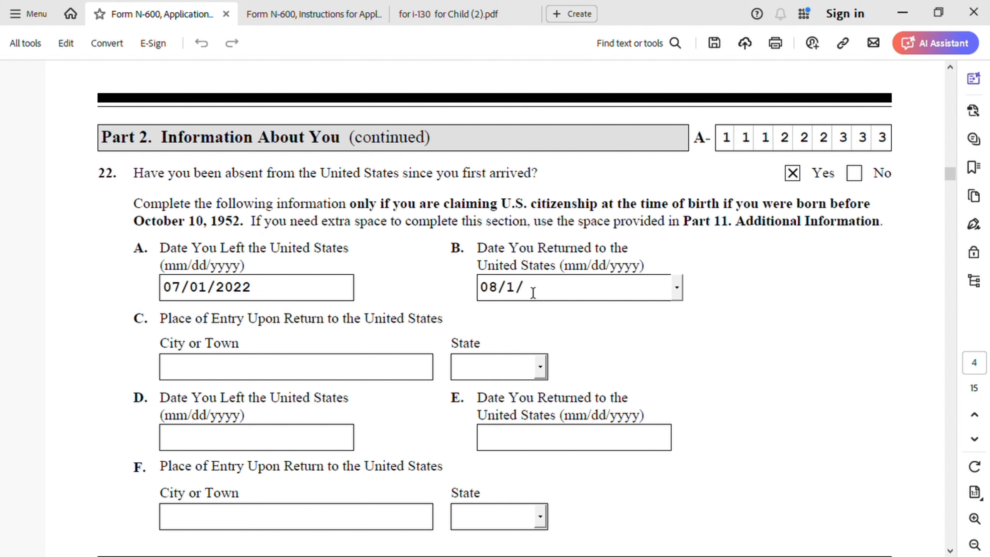
{"action": "type", "text": "2022"}
{"action": "left_click", "coordinate": [233, 368]}
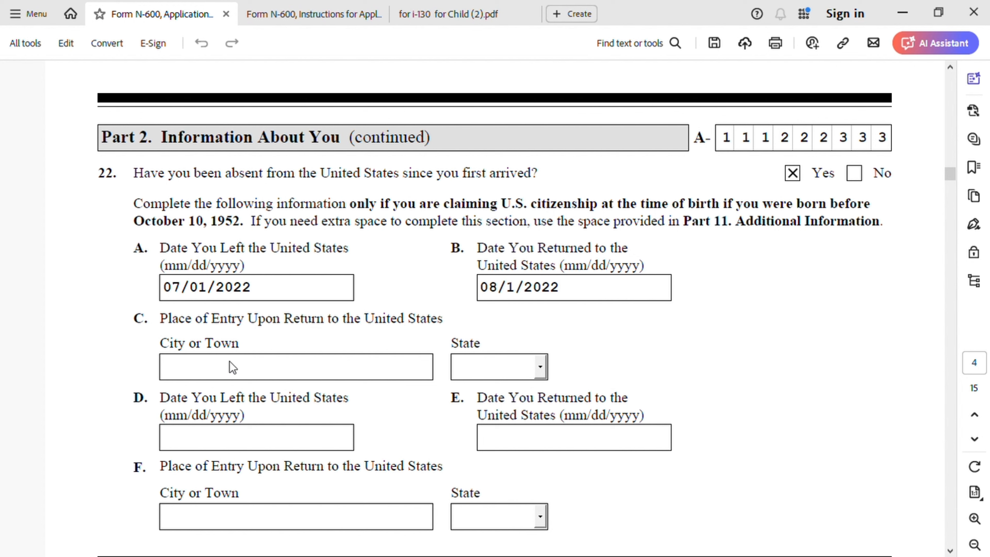
Step: Enter 08/01/2022 as the date the applicant returned to the United States in Item 22.B
{"action": "left_click", "coordinate": [656, 327]}
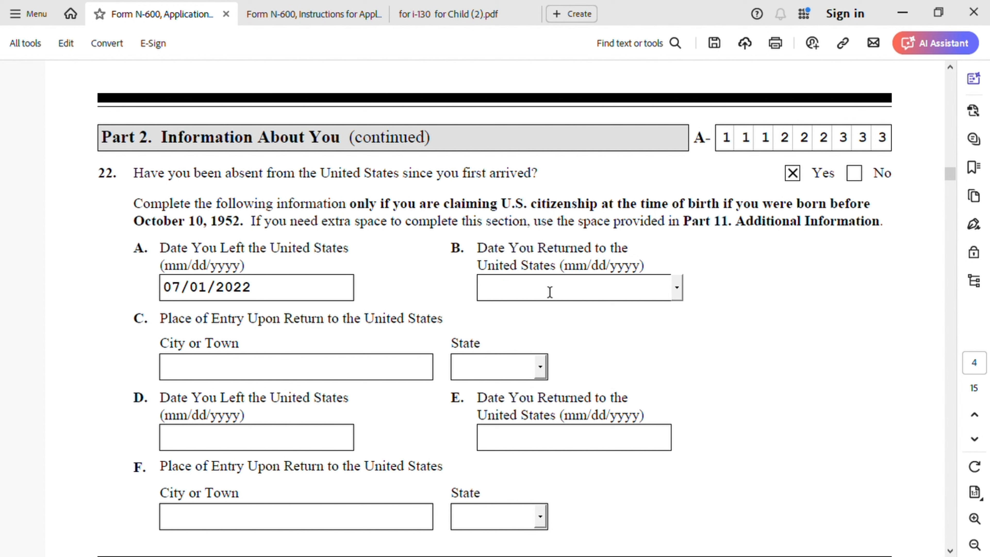
{"action": "type", "text": "08/01/20"}
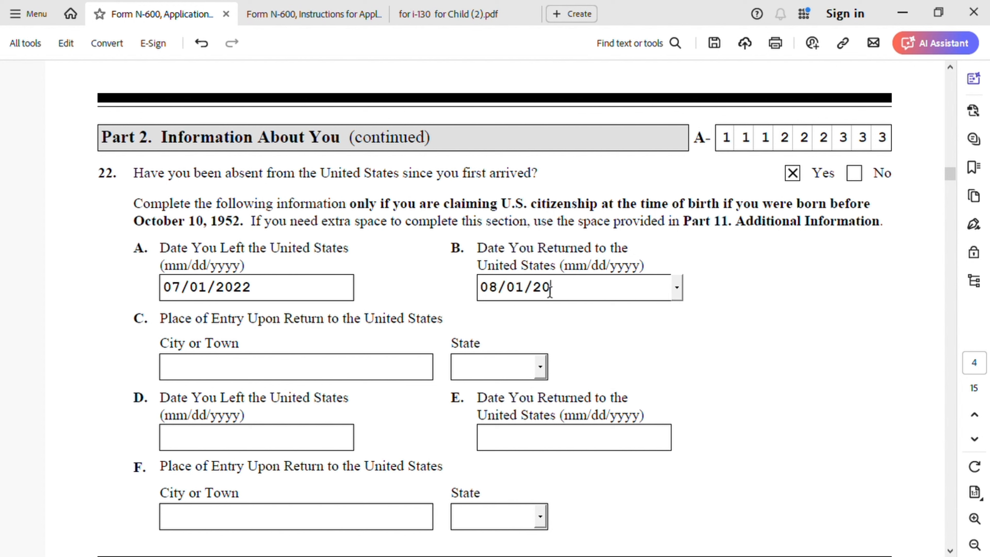
{"action": "type", "text": "22"}
Step: Enter New York as the city or town of entry upon return in Item 22.C
{"action": "left_click", "coordinate": [310, 367]}
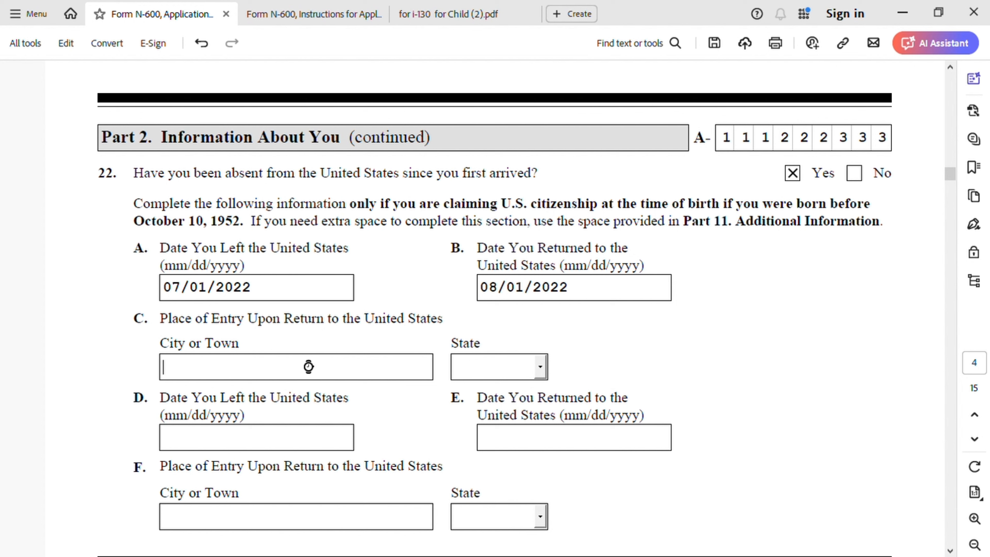
{"action": "type", "text": "New Yo"}
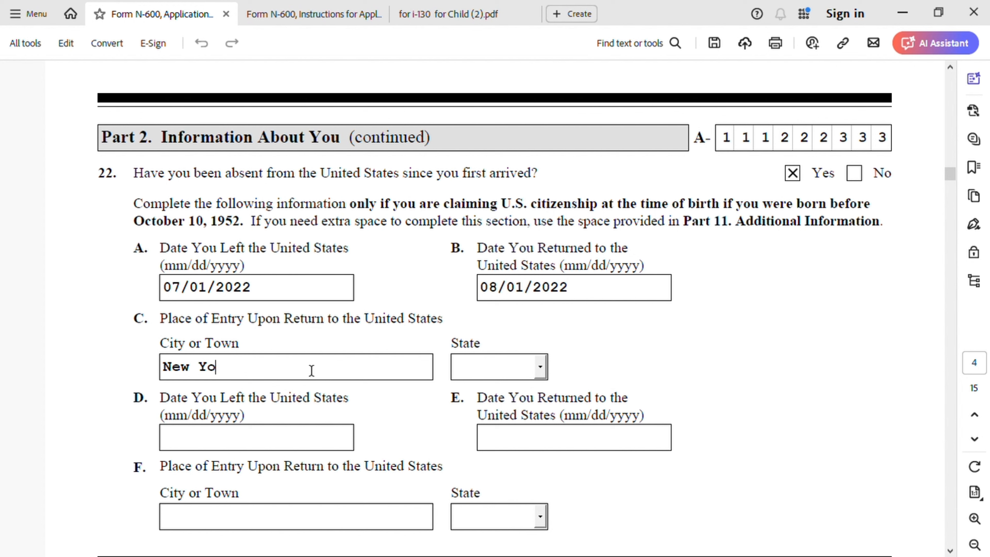
{"action": "type", "text": "rk"}
Step: Choose NY as the state of the place of entry in Item 22.C
{"action": "left_click", "coordinate": [540, 374]}
{"action": "key", "text": "n"}
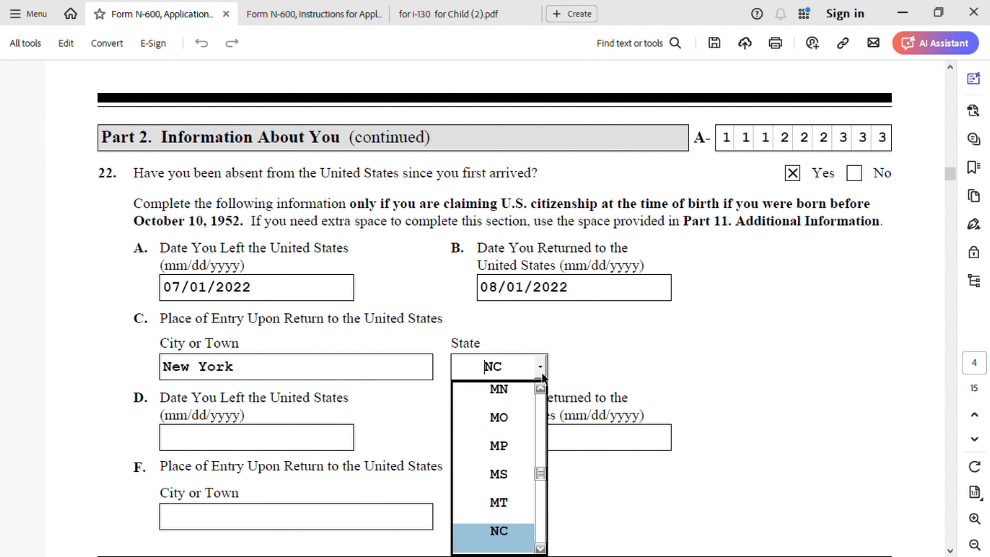
{"action": "left_click", "coordinate": [541, 549]}
{"action": "left_click", "coordinate": [541, 550]}
{"action": "left_click", "coordinate": [540, 550]}
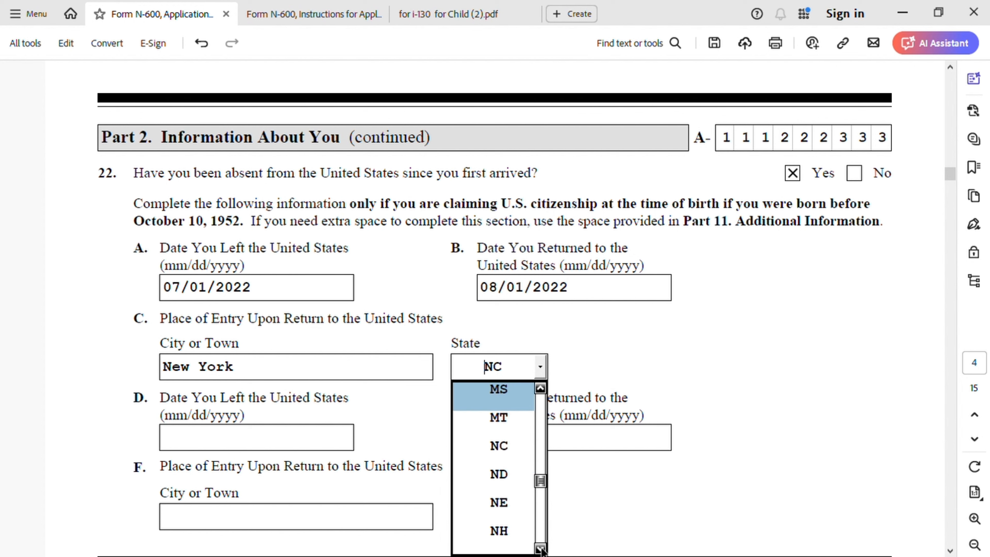
{"action": "left_click", "coordinate": [540, 549]}
{"action": "left_click", "coordinate": [541, 549]}
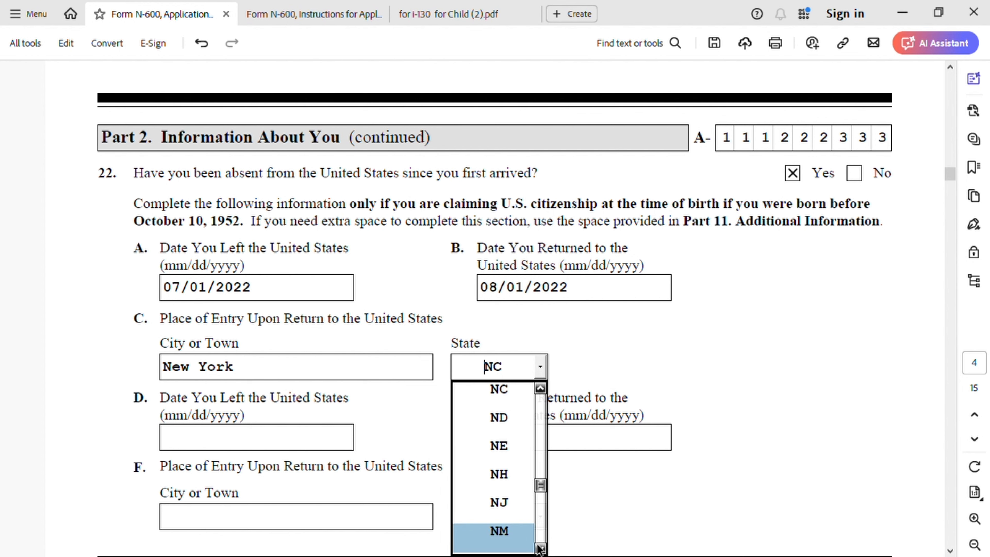
{"action": "left_click", "coordinate": [540, 549]}
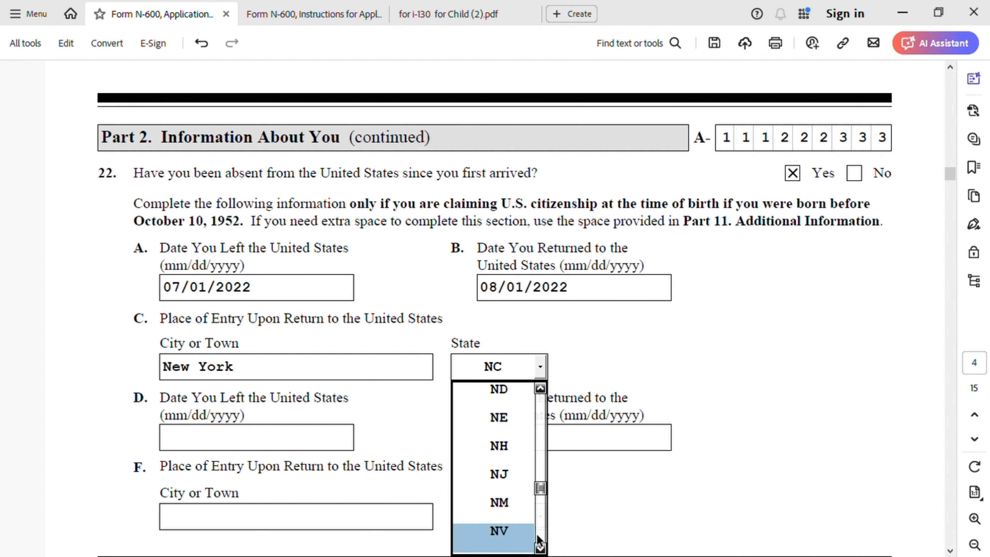
{"action": "left_click", "coordinate": [540, 549]}
{"action": "left_click", "coordinate": [541, 549]}
{"action": "left_click", "coordinate": [540, 550]}
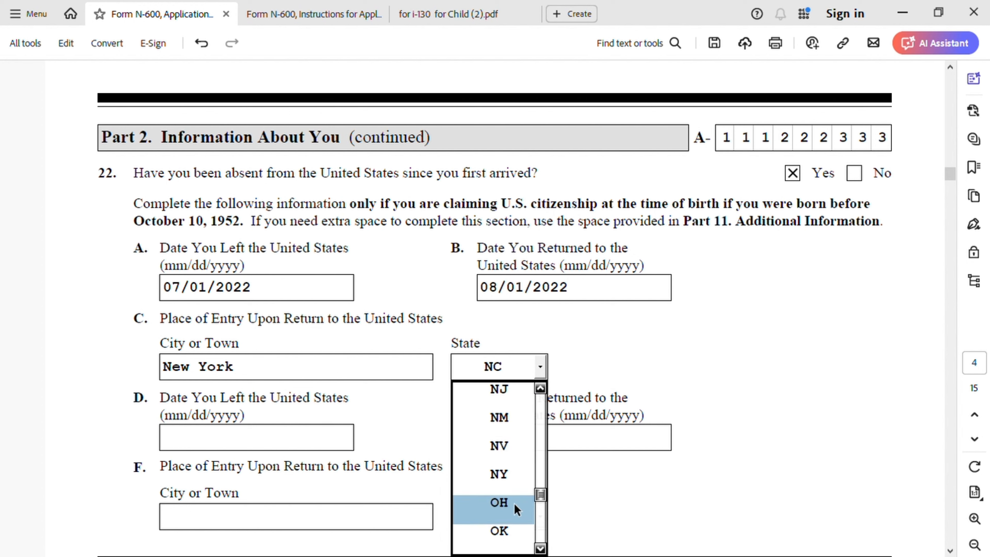
{"action": "left_click", "coordinate": [506, 479]}
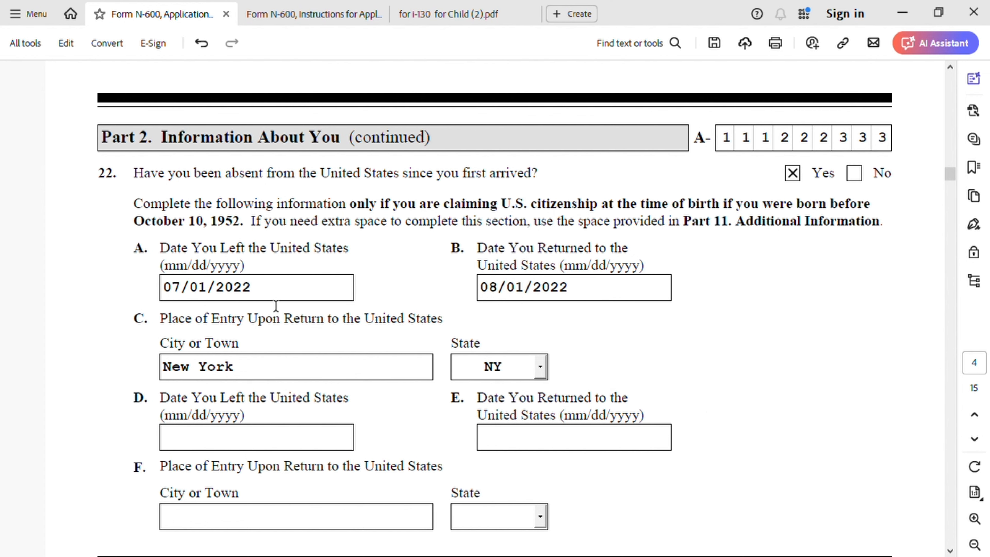
Step: Review the Part 3 biographic information and the father's Part 4 details through his naturalization entries in Item 6
{"action": "scroll", "coordinate": [451, 414], "scroll_direction": "down", "scroll_amount": 9}
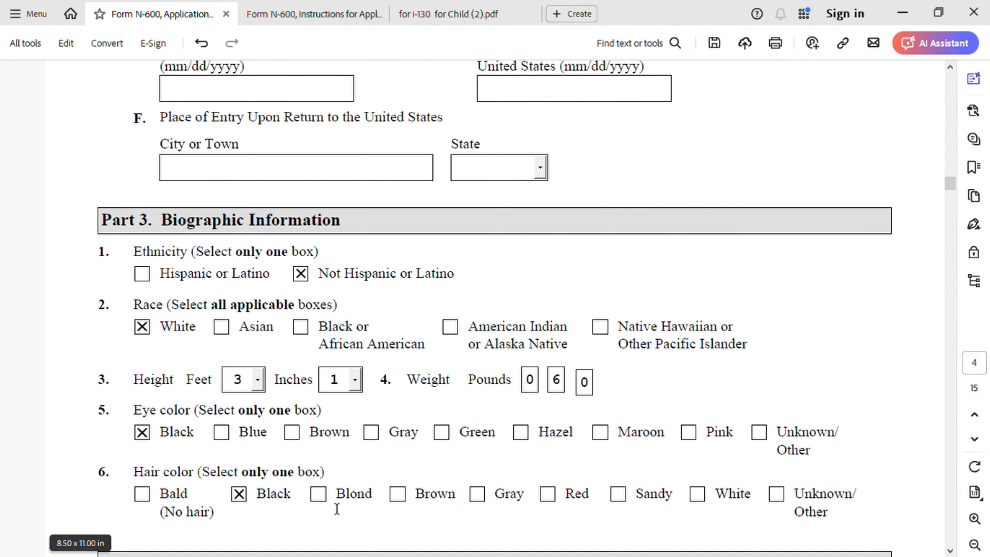
{"action": "scroll", "coordinate": [420, 474], "scroll_direction": "down", "scroll_amount": 8}
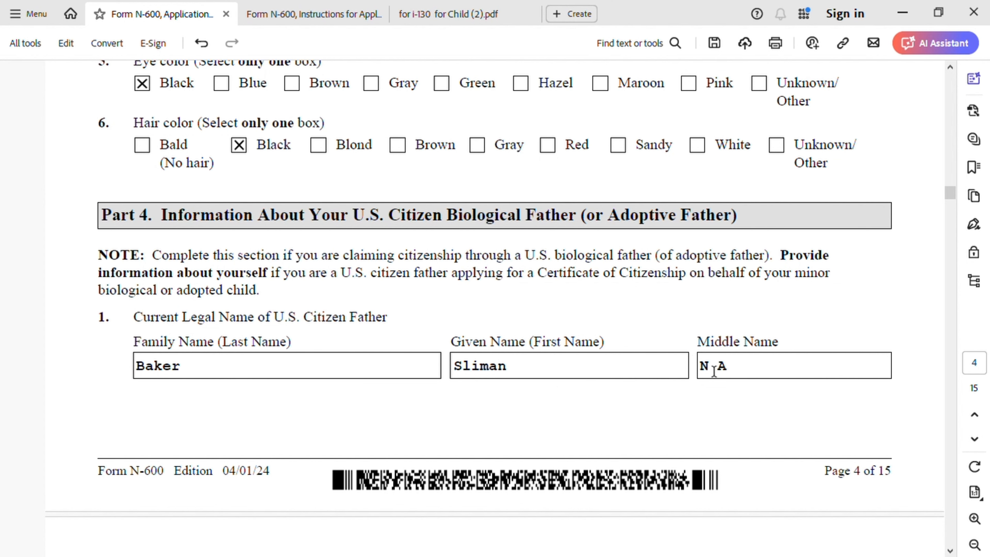
{"action": "scroll", "coordinate": [546, 402], "scroll_direction": "down", "scroll_amount": 10}
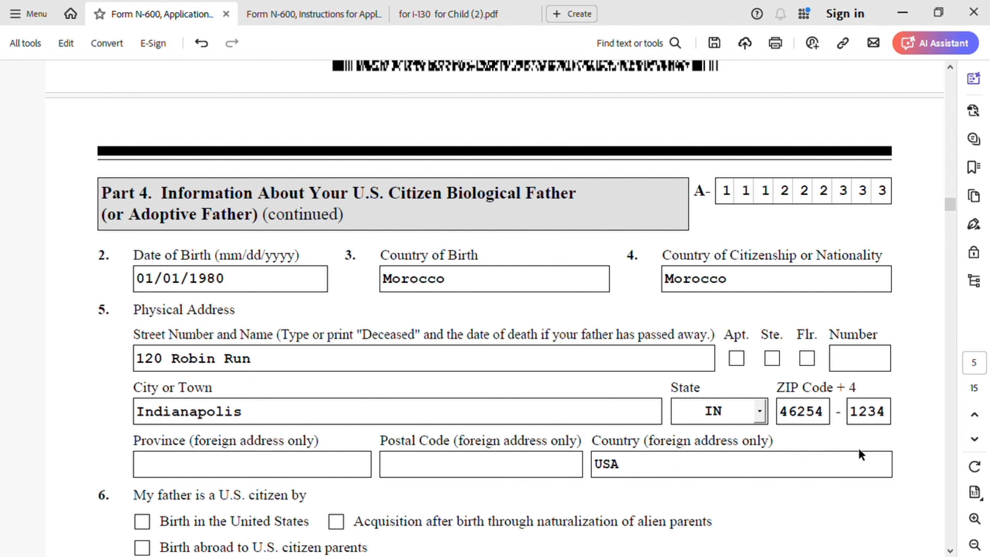
{"action": "scroll", "coordinate": [409, 441], "scroll_direction": "down", "scroll_amount": 2}
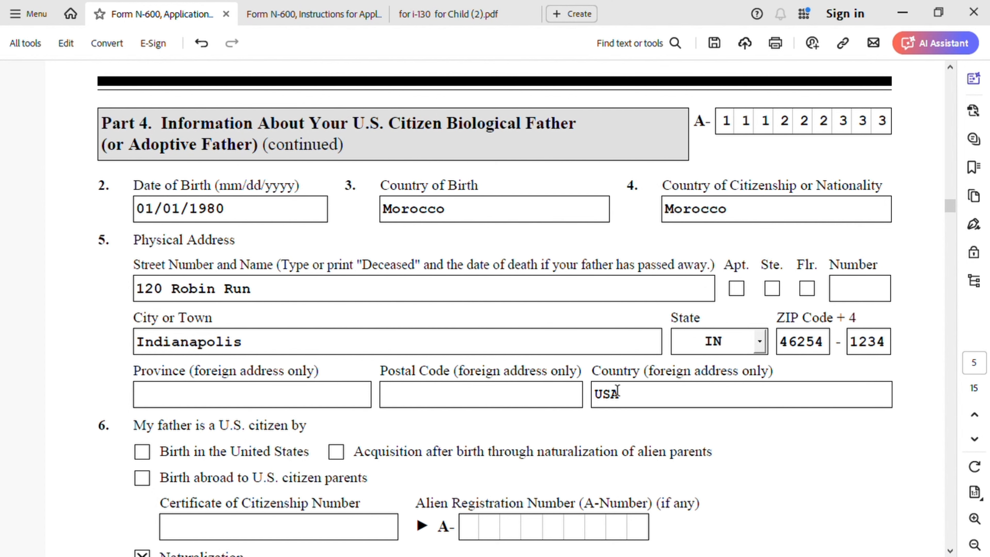
{"action": "scroll", "coordinate": [438, 435], "scroll_direction": "down", "scroll_amount": 3}
{"action": "scroll", "coordinate": [283, 357], "scroll_direction": "down", "scroll_amount": 1}
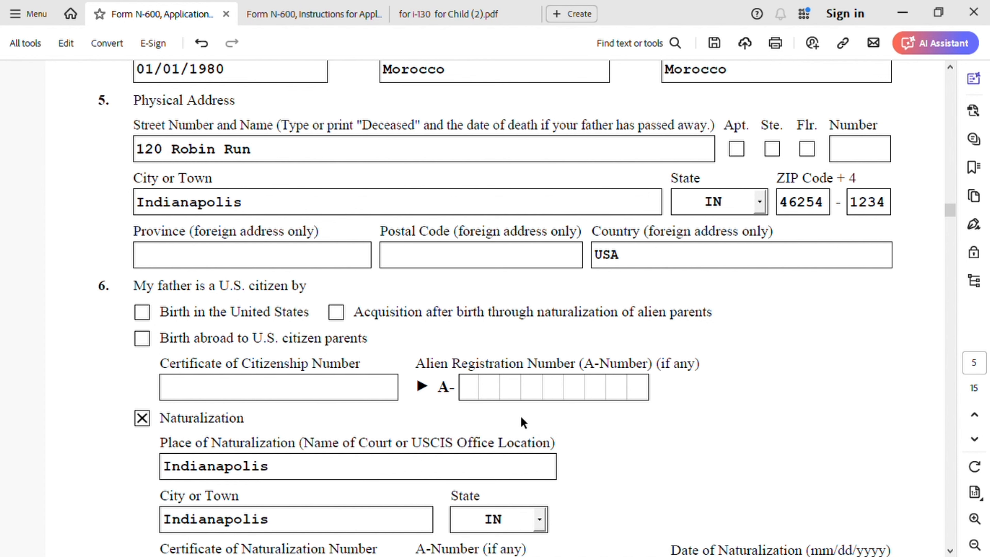
{"action": "scroll", "coordinate": [294, 444], "scroll_direction": "down", "scroll_amount": 1}
{"action": "scroll", "coordinate": [294, 445], "scroll_direction": "down", "scroll_amount": 3}
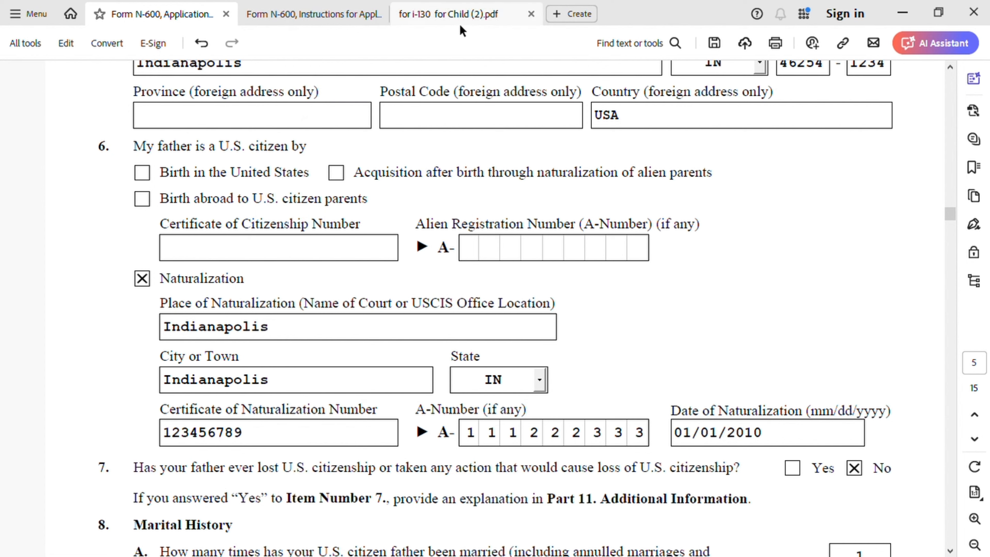
Step: Compare the father's naturalization entries with the sample Certificate of Naturalization in the i-130 for Child document, returning to Form N-600
{"action": "left_click", "coordinate": [445, 18]}
{"action": "scroll", "coordinate": [482, 288], "scroll_direction": "up", "scroll_amount": 15}
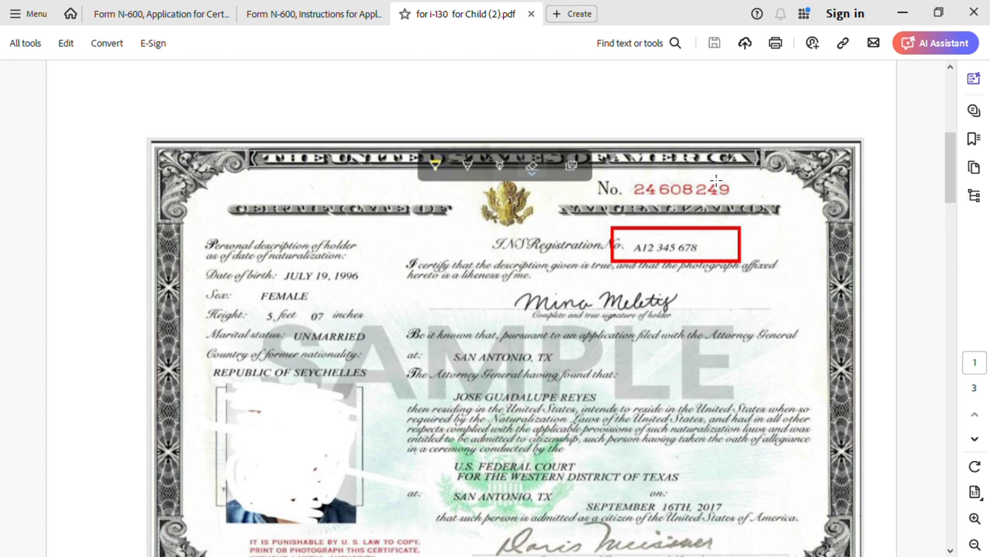
{"action": "left_click", "coordinate": [190, 13]}
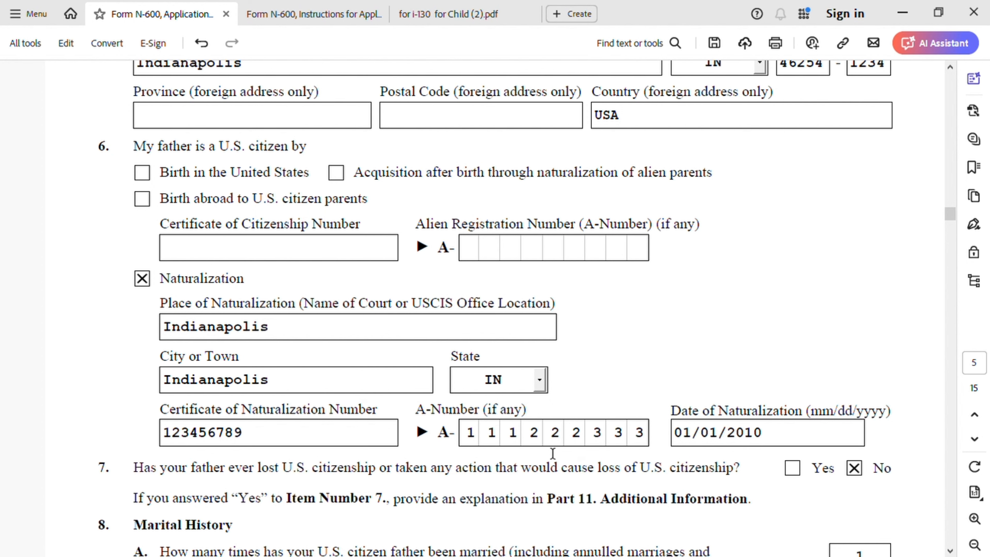
{"action": "left_click", "coordinate": [321, 16]}
{"action": "left_click", "coordinate": [461, 16]}
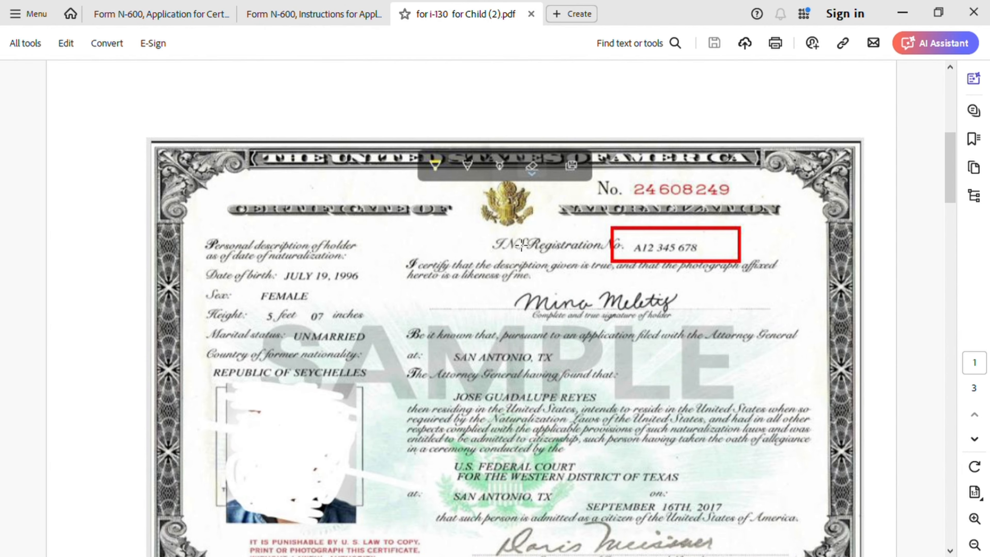
{"action": "left_click", "coordinate": [190, 17]}
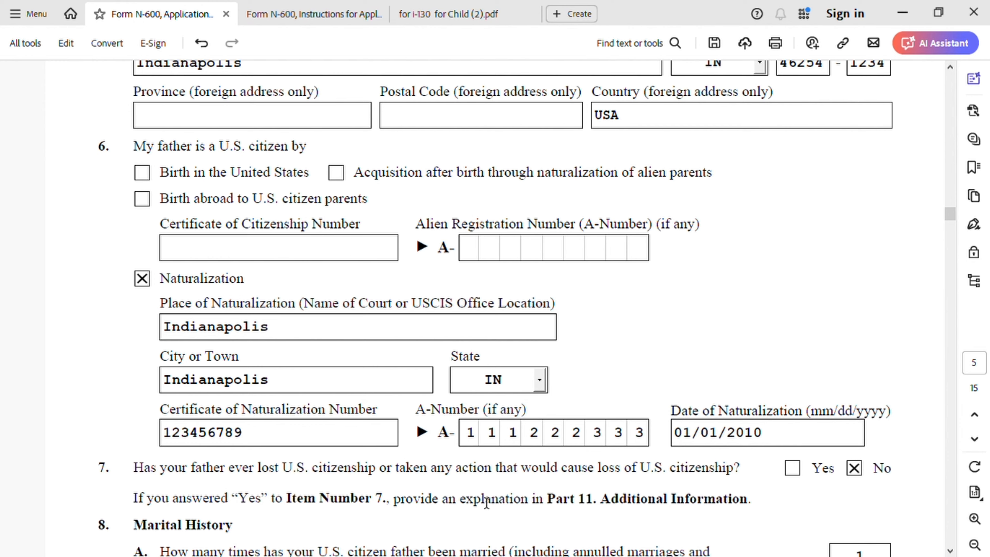
Step: Set the state in the spouse's physical address in Part 4, Item 9.E to IN
{"action": "scroll", "coordinate": [487, 503], "scroll_direction": "down", "scroll_amount": 5}
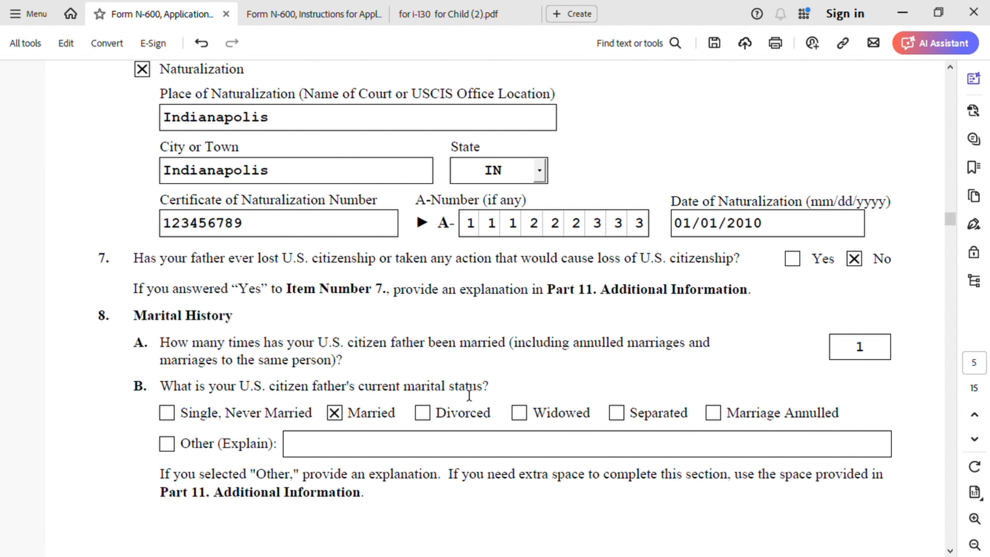
{"action": "scroll", "coordinate": [515, 471], "scroll_direction": "down", "scroll_amount": 8}
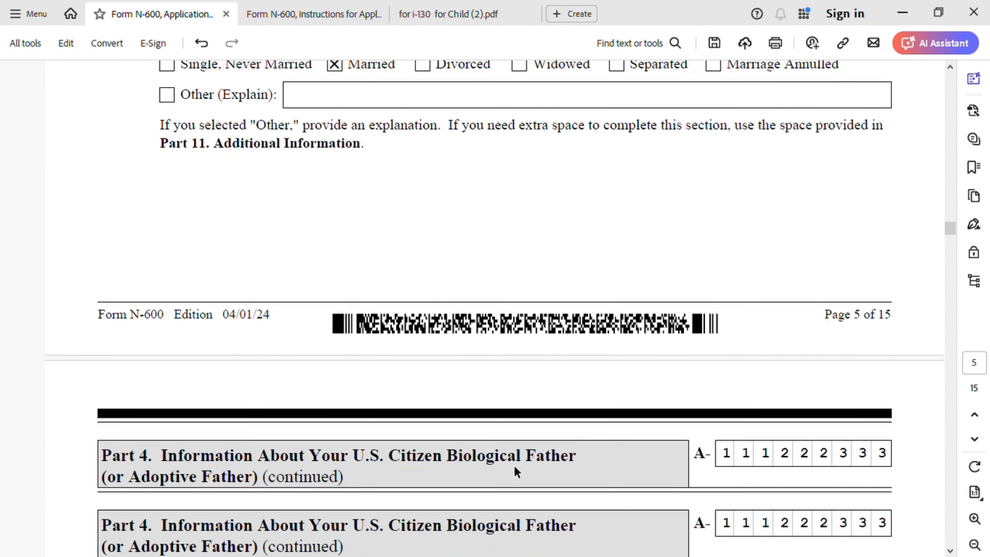
{"action": "scroll", "coordinate": [515, 470], "scroll_direction": "down", "scroll_amount": 7}
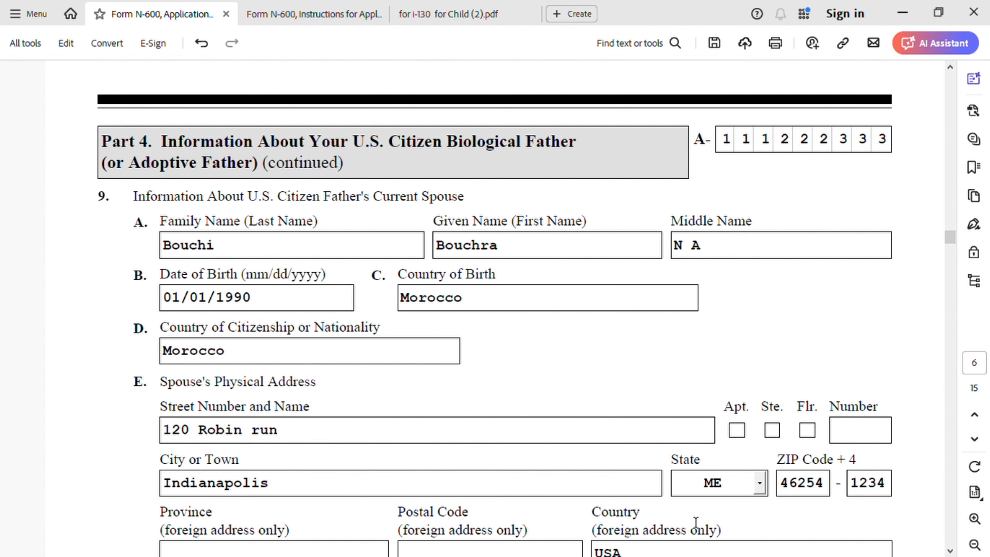
{"action": "scroll", "coordinate": [690, 494], "scroll_direction": "down", "scroll_amount": 3}
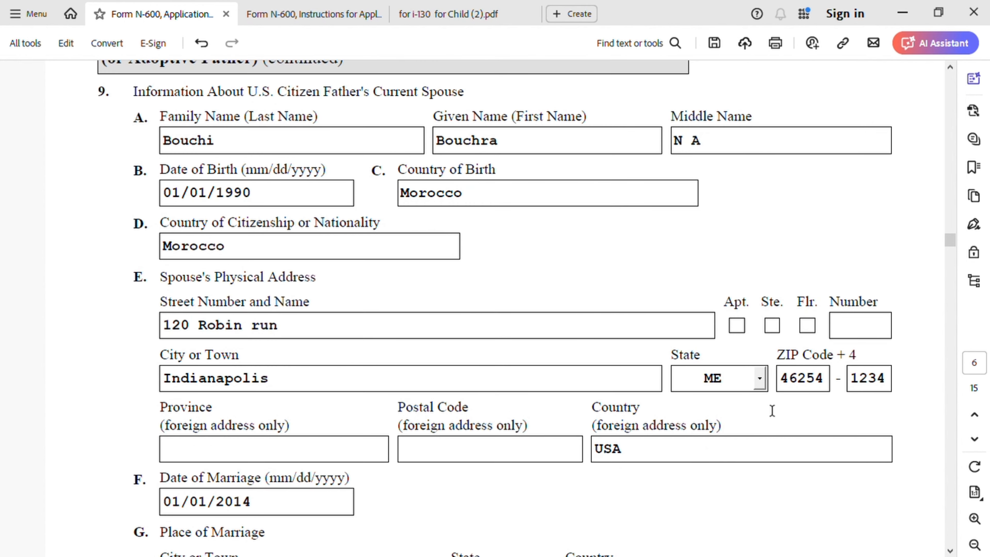
{"action": "left_click", "coordinate": [764, 384]}
{"action": "key", "text": "i"}
{"action": "scroll", "coordinate": [738, 470], "scroll_direction": "down", "scroll_amount": 1}
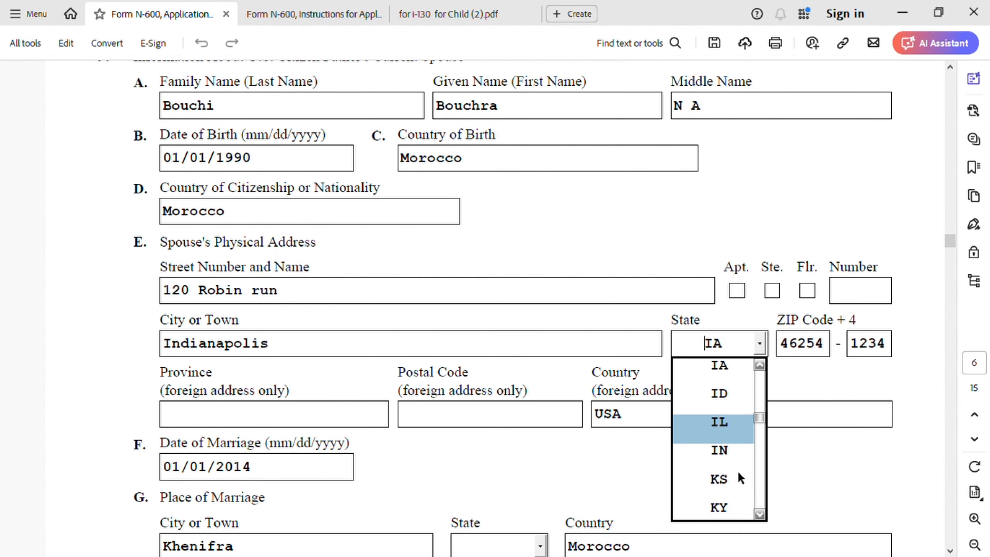
{"action": "left_click", "coordinate": [730, 454]}
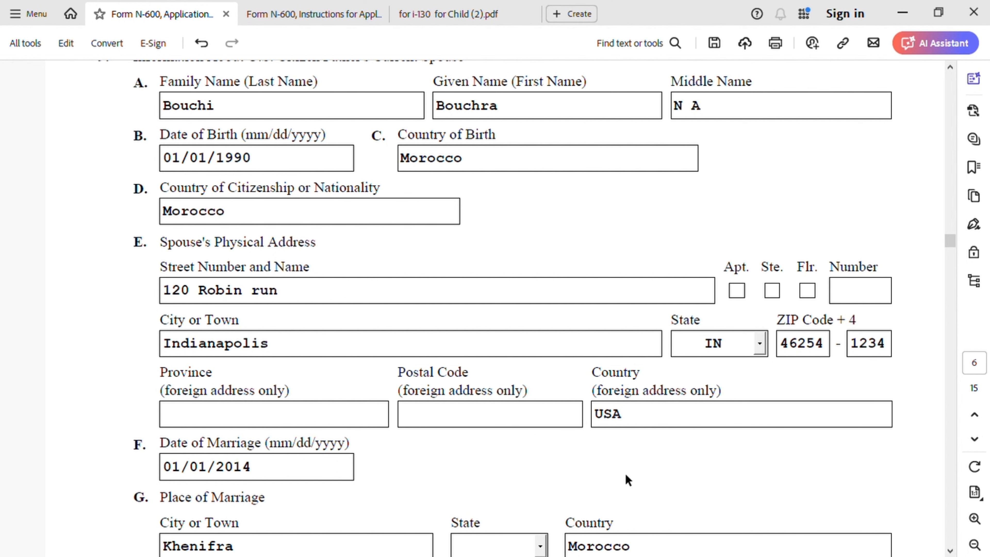
Step: Review the remaining Item 9 entries on the spouse's marriage and immigration status, and the Part 5 section about the U.S. citizen mother
{"action": "scroll", "coordinate": [321, 484], "scroll_direction": "down", "scroll_amount": 3}
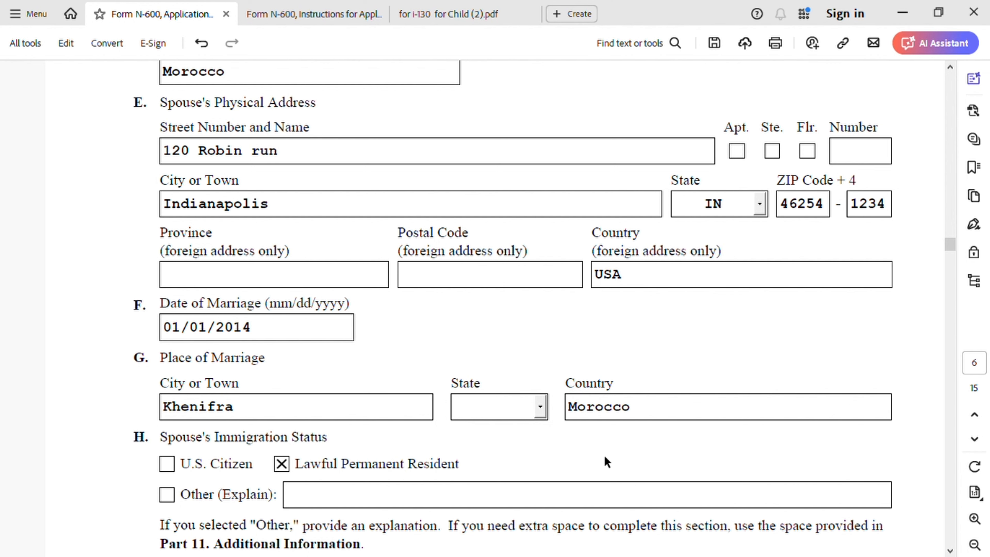
{"action": "scroll", "coordinate": [593, 460], "scroll_direction": "down", "scroll_amount": 4}
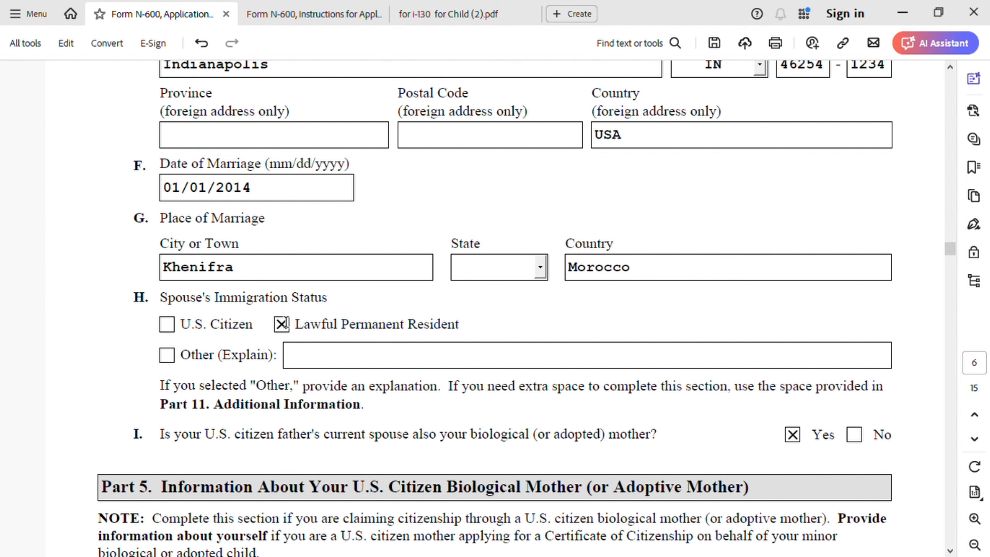
{"action": "scroll", "coordinate": [306, 415], "scroll_direction": "down", "scroll_amount": 1}
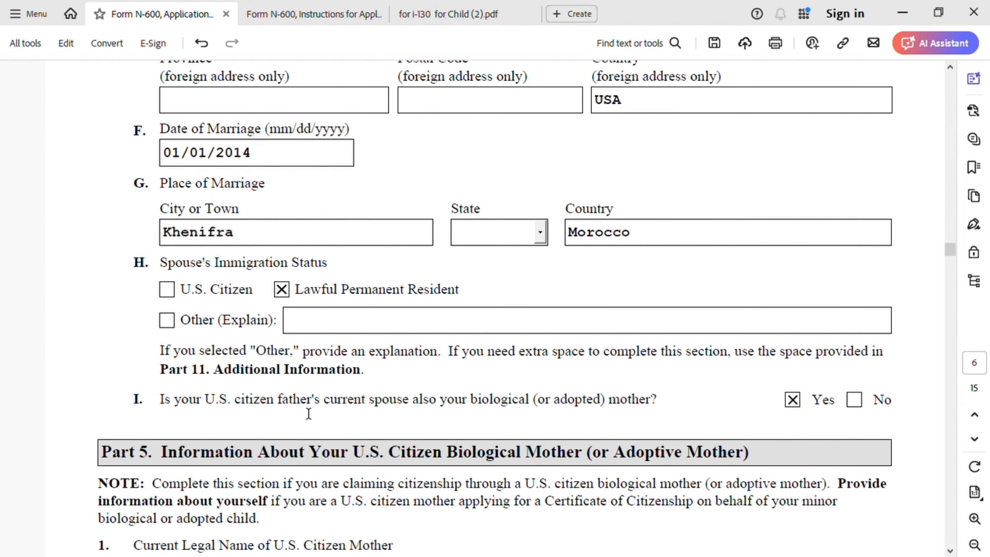
{"action": "scroll", "coordinate": [211, 402], "scroll_direction": "down", "scroll_amount": 2}
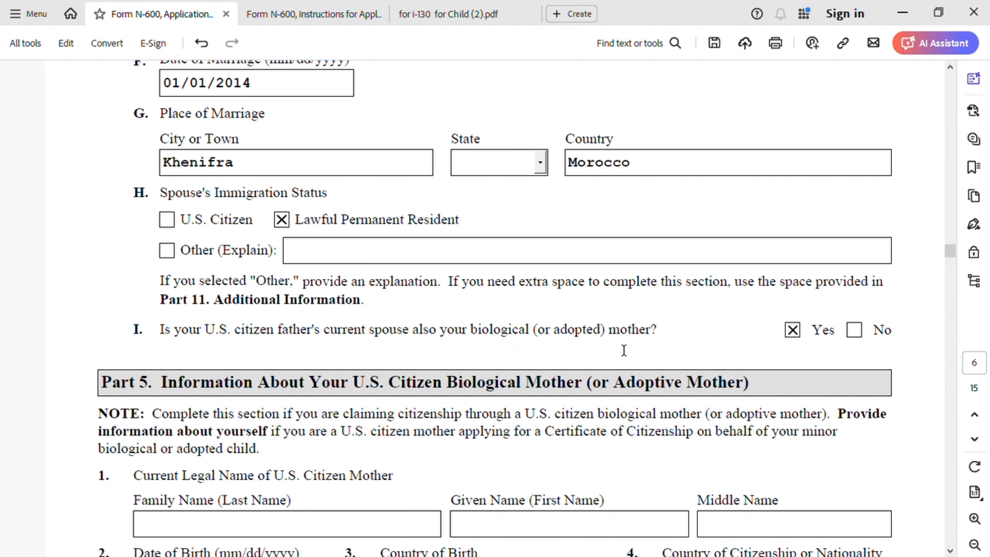
{"action": "scroll", "coordinate": [470, 434], "scroll_direction": "down", "scroll_amount": 5}
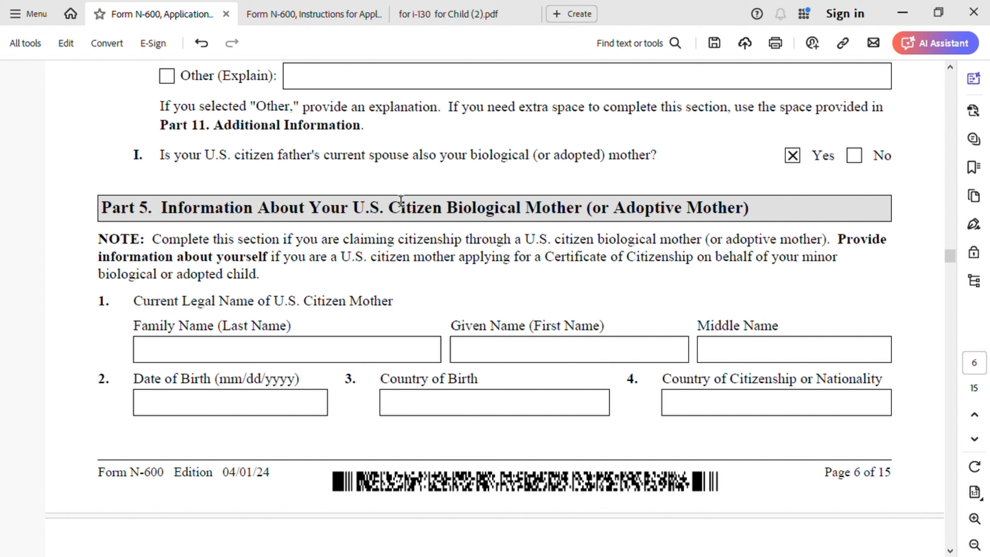
{"action": "scroll", "coordinate": [388, 263], "scroll_direction": "down", "scroll_amount": 3}
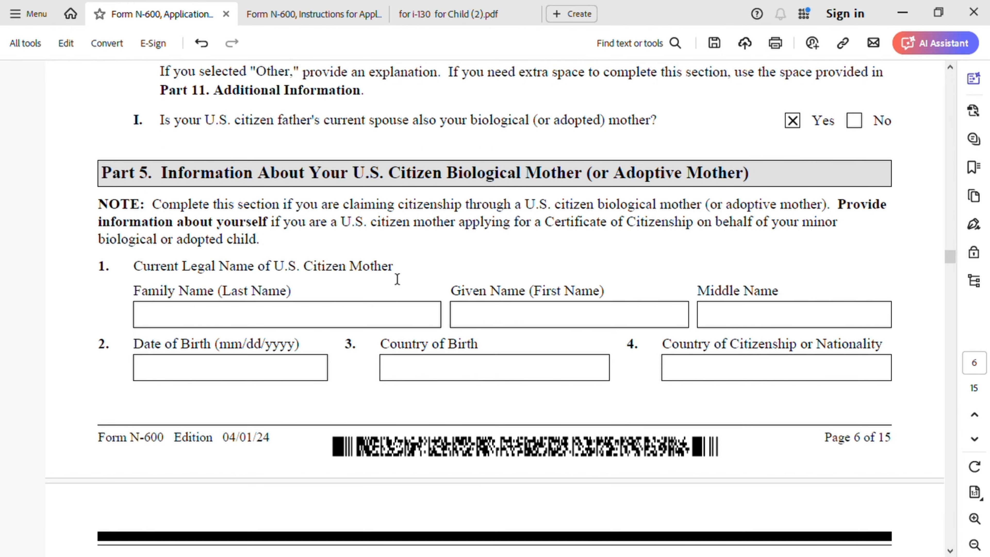
{"action": "scroll", "coordinate": [376, 268], "scroll_direction": "down", "scroll_amount": 10}
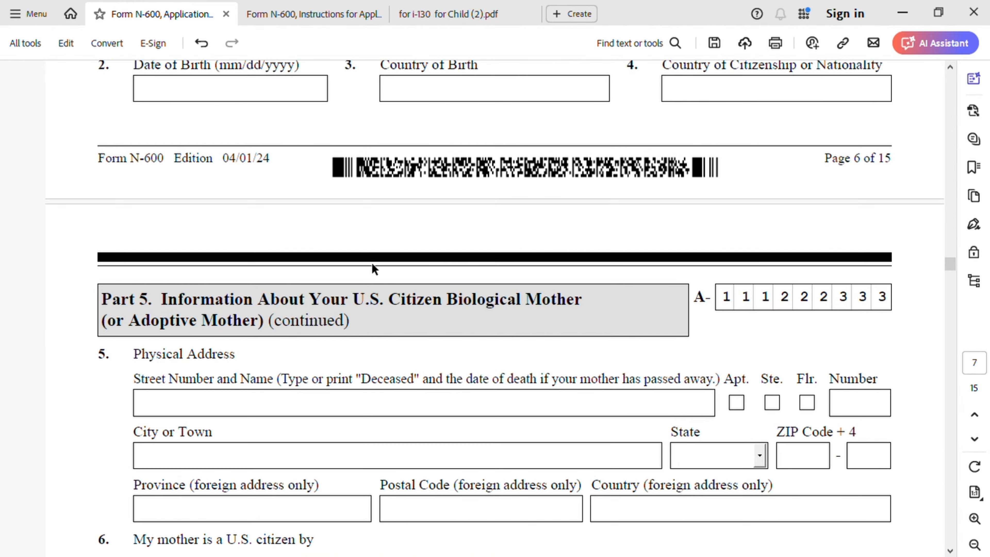
Step: Review the Part 5 fields for the U.S. citizen mother's address, citizenship, marital history and current spouse
{"action": "scroll", "coordinate": [373, 270], "scroll_direction": "down", "scroll_amount": 3}
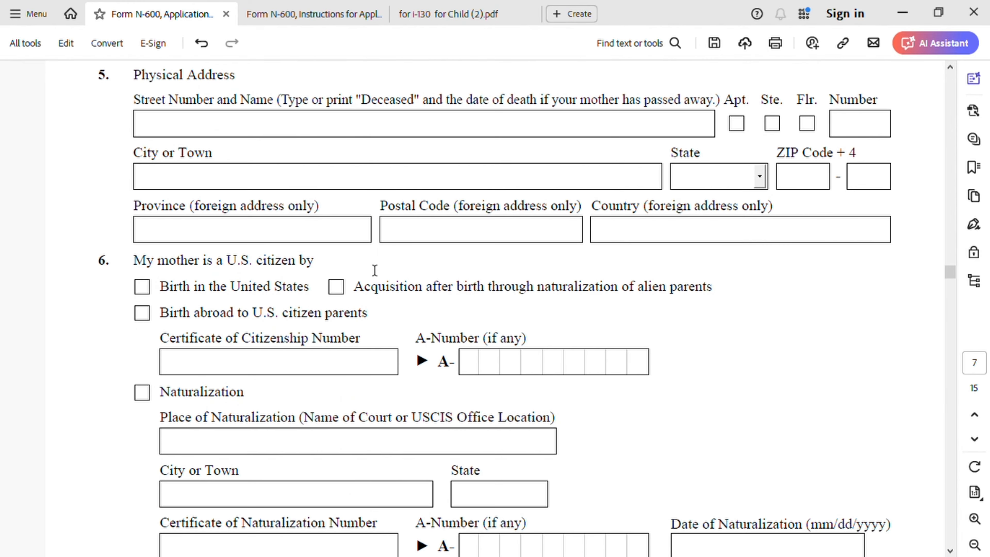
{"action": "scroll", "coordinate": [375, 270], "scroll_direction": "down", "scroll_amount": 9}
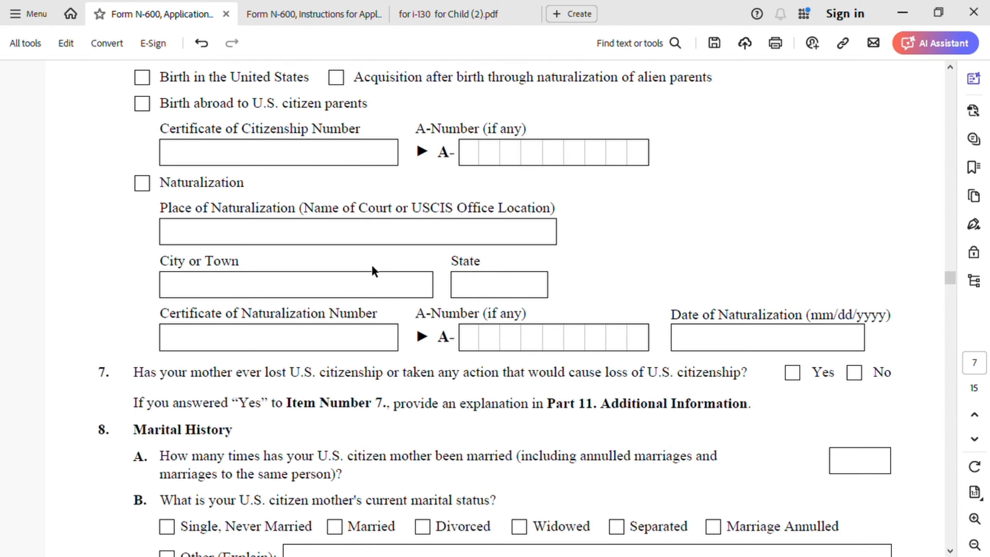
{"action": "scroll", "coordinate": [373, 270], "scroll_direction": "down", "scroll_amount": 7}
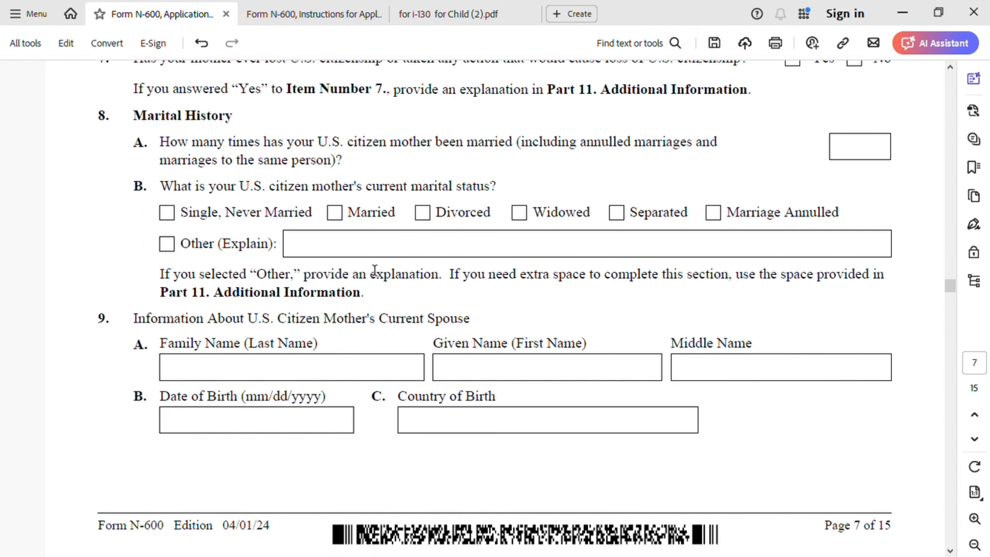
{"action": "scroll", "coordinate": [375, 270], "scroll_direction": "down", "scroll_amount": 12}
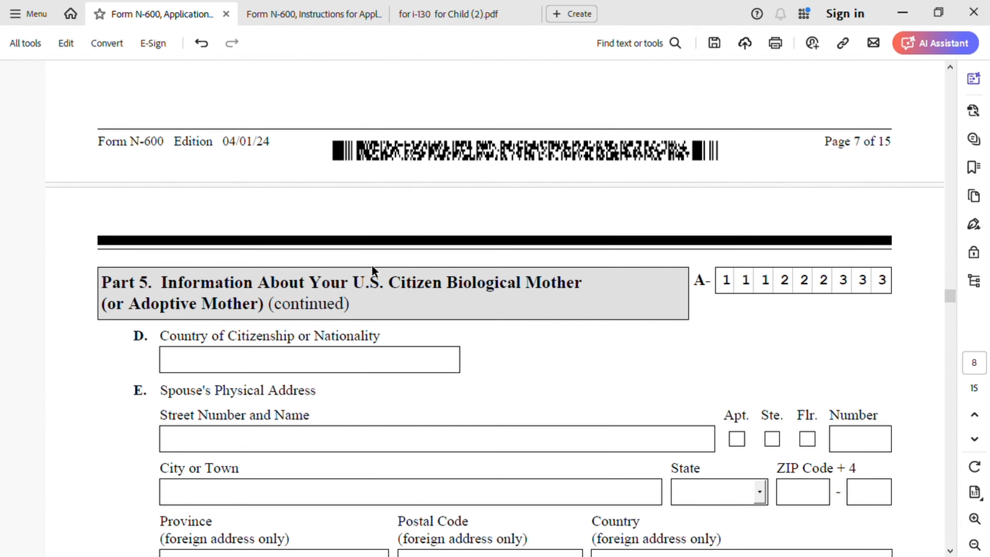
{"action": "scroll", "coordinate": [375, 270], "scroll_direction": "down", "scroll_amount": 2}
{"action": "scroll", "coordinate": [374, 270], "scroll_direction": "down", "scroll_amount": 8}
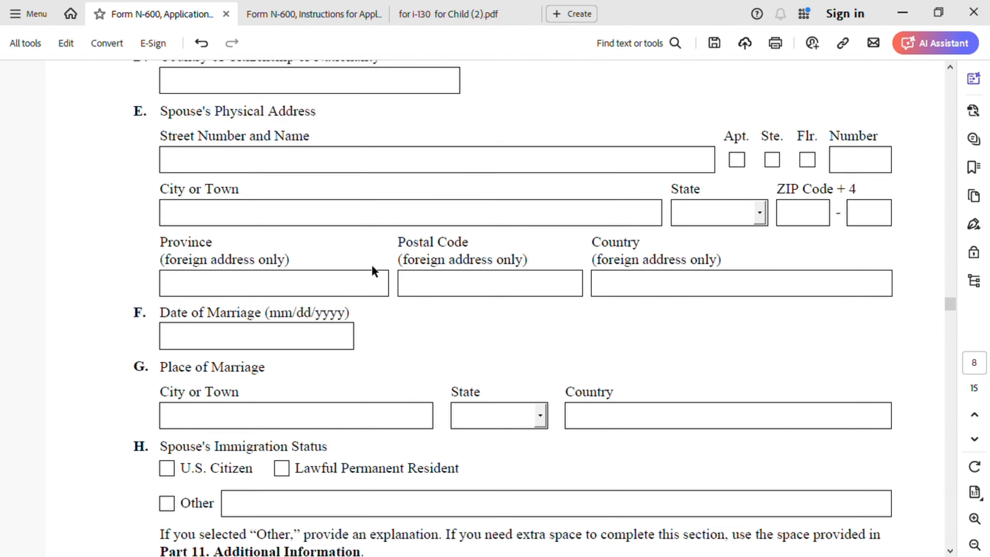
Step: Review the Part 6 physical presence dates and the Part 7 questions on the parents' military service
{"action": "scroll", "coordinate": [373, 270], "scroll_direction": "down", "scroll_amount": 11}
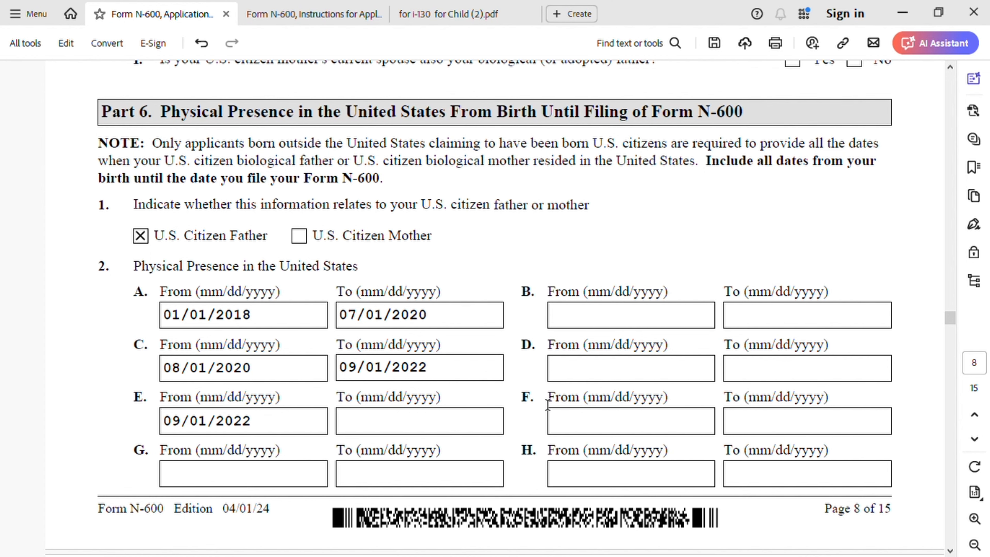
{"action": "scroll", "coordinate": [476, 369], "scroll_direction": "down", "scroll_amount": 10}
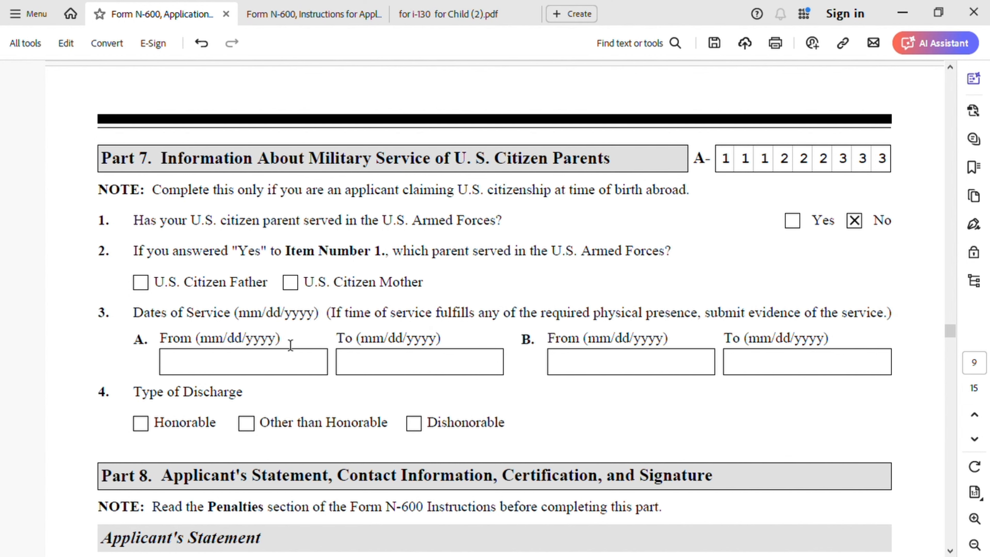
{"action": "scroll", "coordinate": [334, 336], "scroll_direction": "down", "scroll_amount": 4}
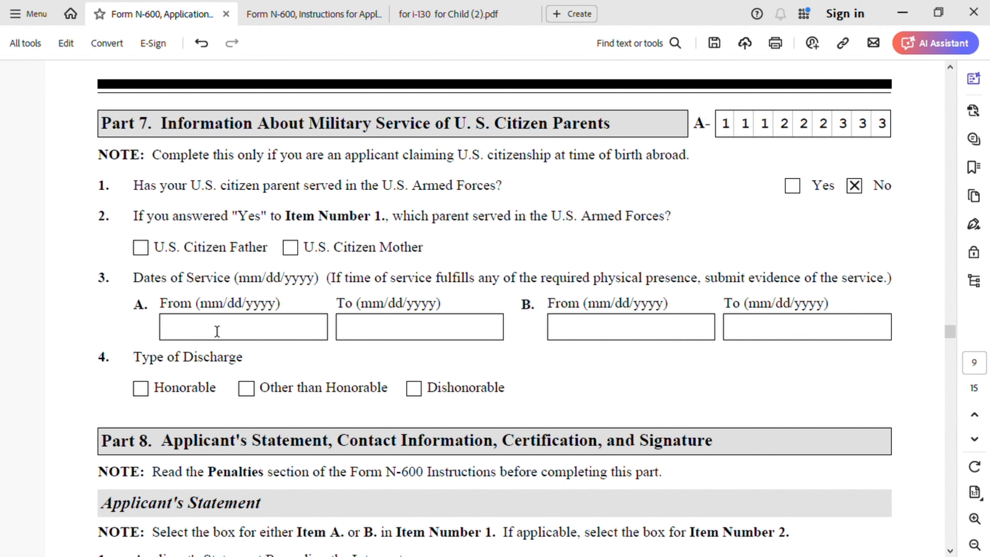
Step: Review Part 8's applicant statement, contact information and signature section, and the Part 9 interpreter fields
{"action": "scroll", "coordinate": [386, 342], "scroll_direction": "down", "scroll_amount": 4}
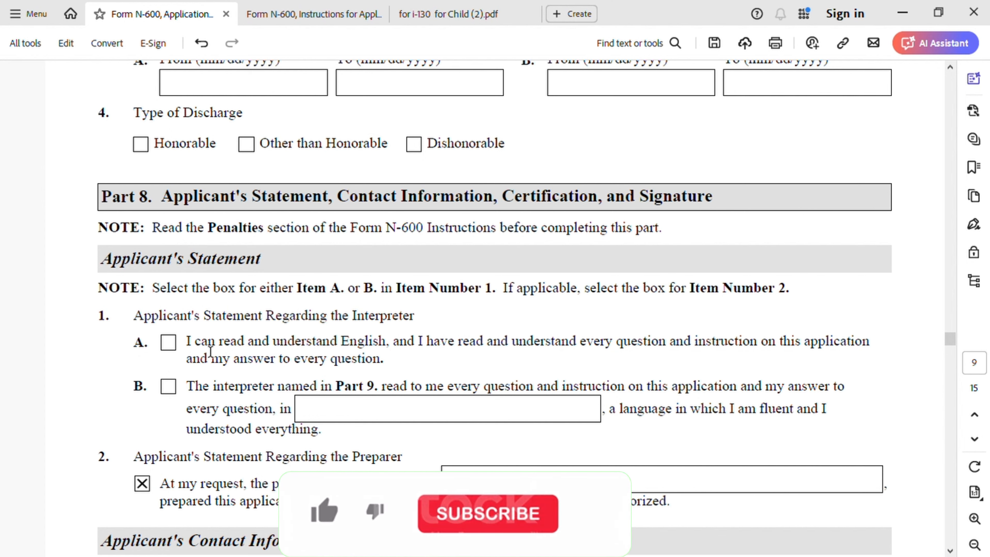
{"action": "scroll", "coordinate": [472, 405], "scroll_direction": "down", "scroll_amount": 5}
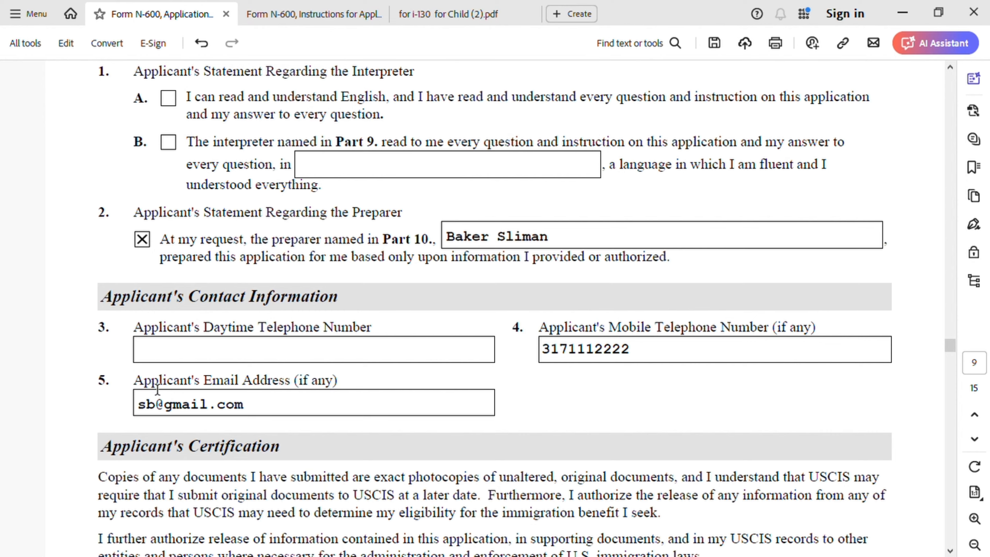
{"action": "scroll", "coordinate": [361, 414], "scroll_direction": "down", "scroll_amount": 8}
{"action": "scroll", "coordinate": [361, 422], "scroll_direction": "down", "scroll_amount": 7}
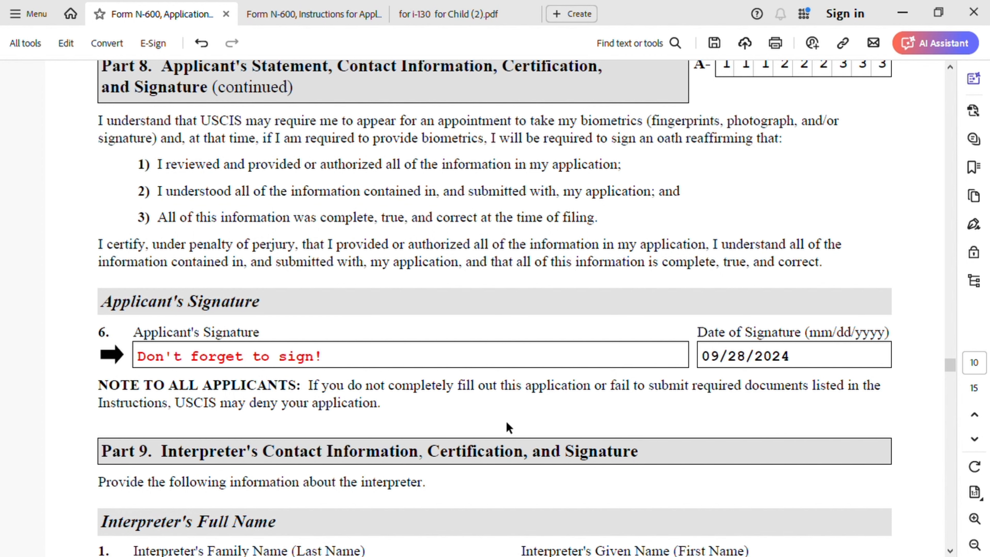
{"action": "scroll", "coordinate": [519, 422], "scroll_direction": "down", "scroll_amount": 3}
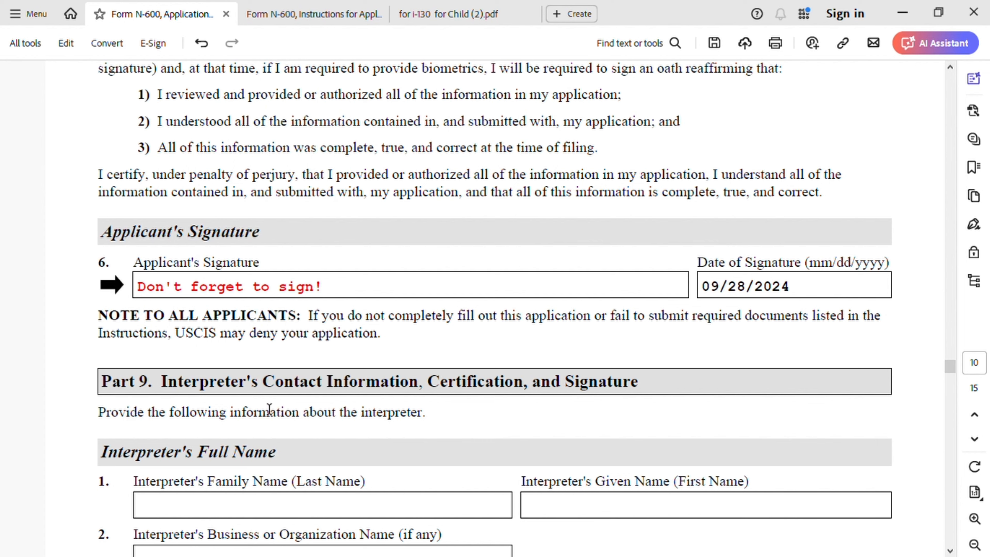
{"action": "scroll", "coordinate": [398, 408], "scroll_direction": "down", "scroll_amount": 20}
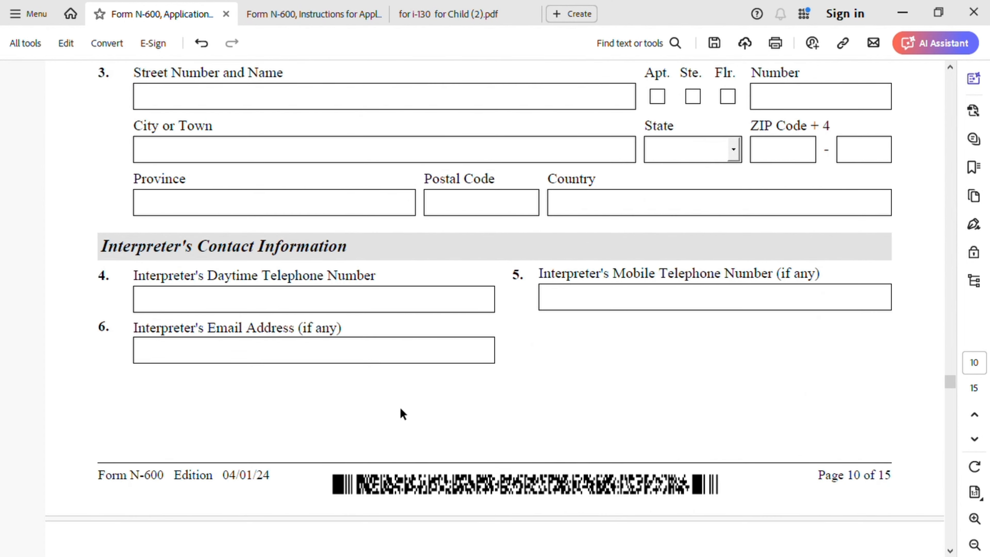
Step: Review Part 10's preparer name, mailing address, contact information, statement, certification and signature section
{"action": "scroll", "coordinate": [403, 410], "scroll_direction": "down", "scroll_amount": 20}
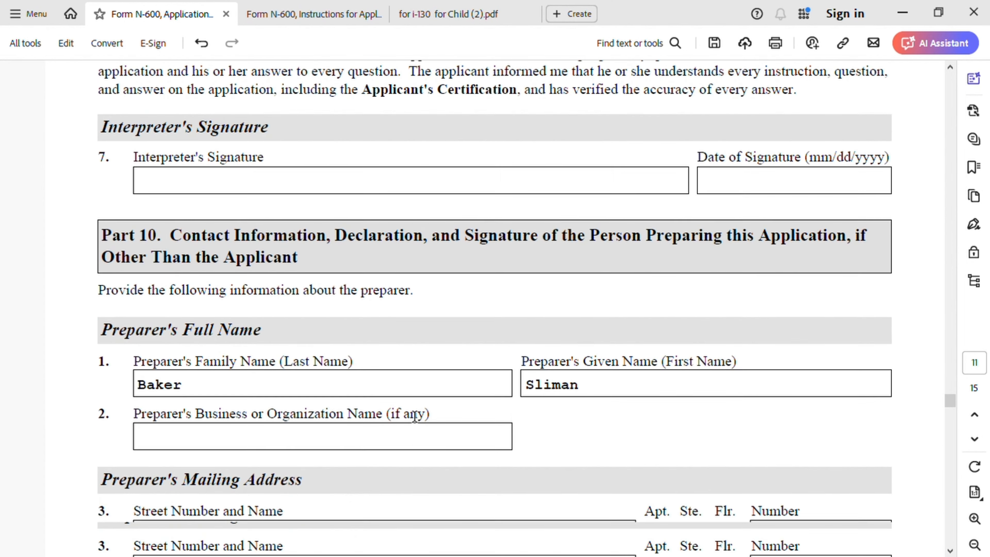
{"action": "scroll", "coordinate": [415, 416], "scroll_direction": "down", "scroll_amount": 1}
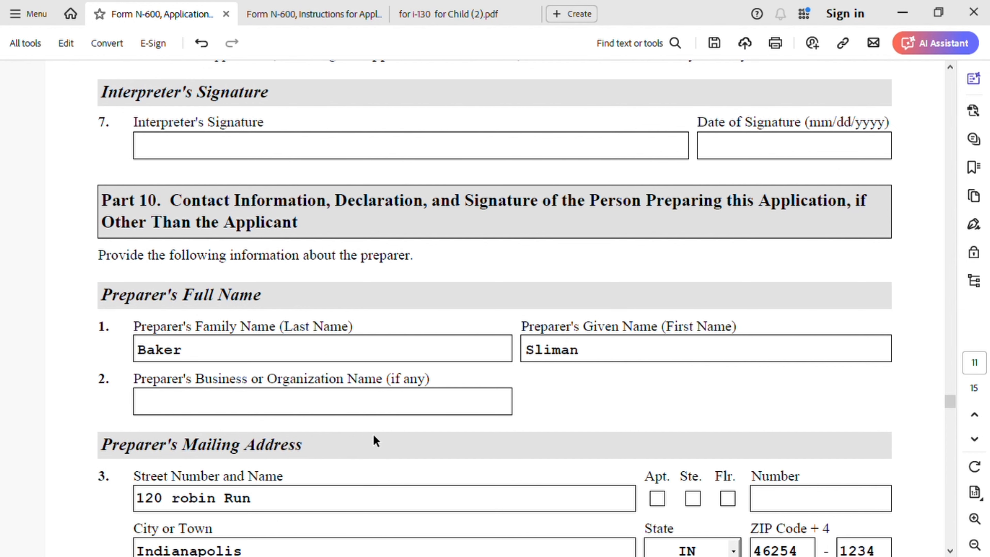
{"action": "scroll", "coordinate": [376, 441], "scroll_direction": "down", "scroll_amount": 4}
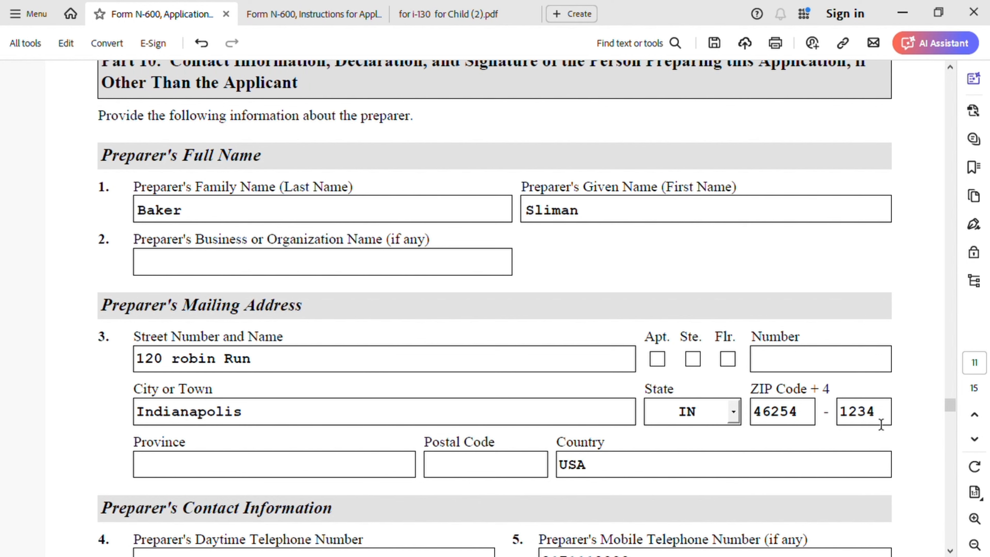
{"action": "scroll", "coordinate": [441, 489], "scroll_direction": "down", "scroll_amount": 1}
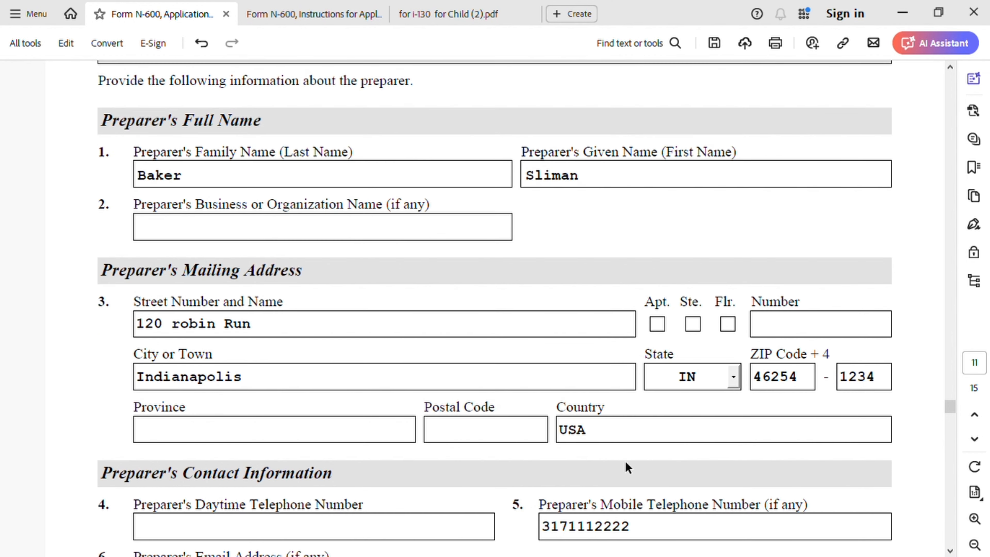
{"action": "scroll", "coordinate": [625, 464], "scroll_direction": "down", "scroll_amount": 4}
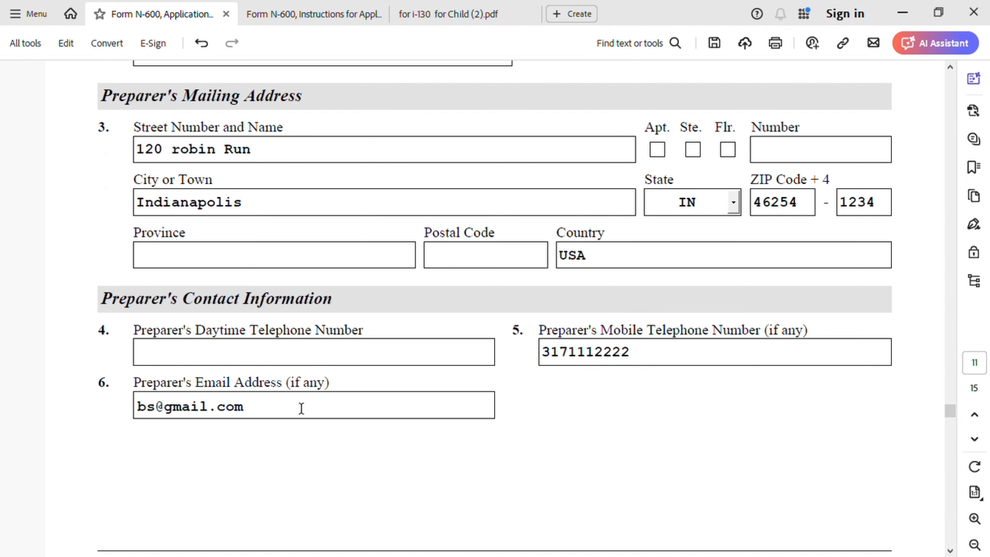
{"action": "scroll", "coordinate": [550, 464], "scroll_direction": "down", "scroll_amount": 7}
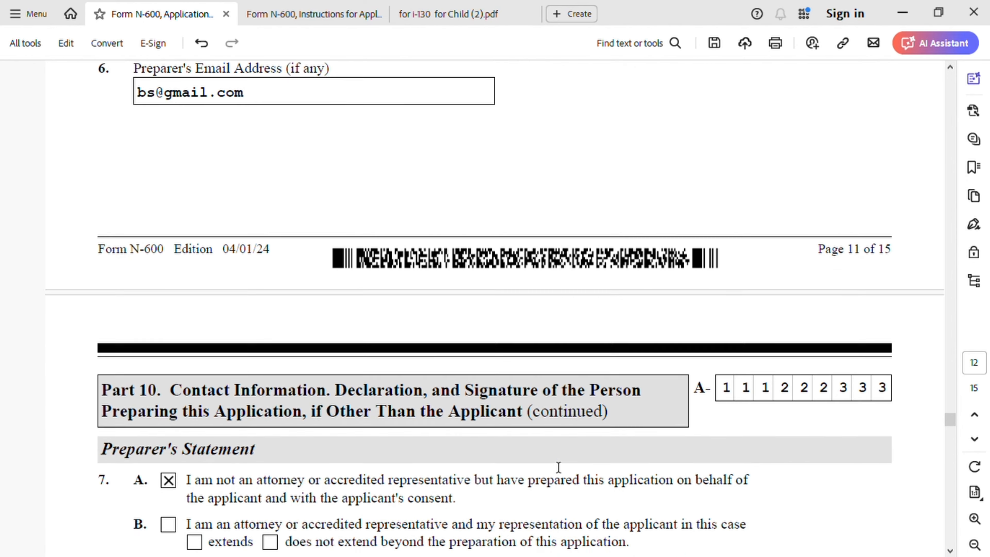
{"action": "scroll", "coordinate": [559, 467], "scroll_direction": "down", "scroll_amount": 3}
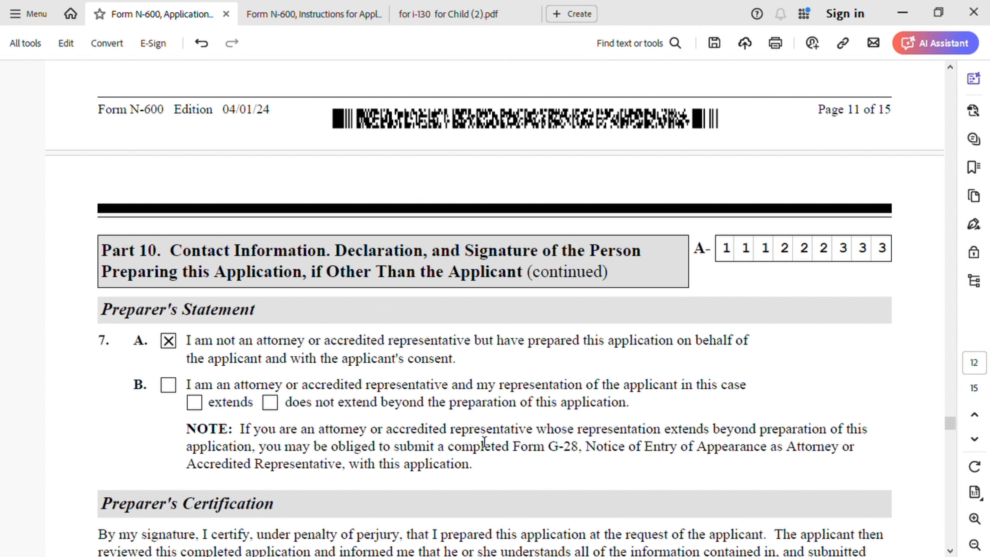
{"action": "scroll", "coordinate": [484, 442], "scroll_direction": "down", "scroll_amount": 8}
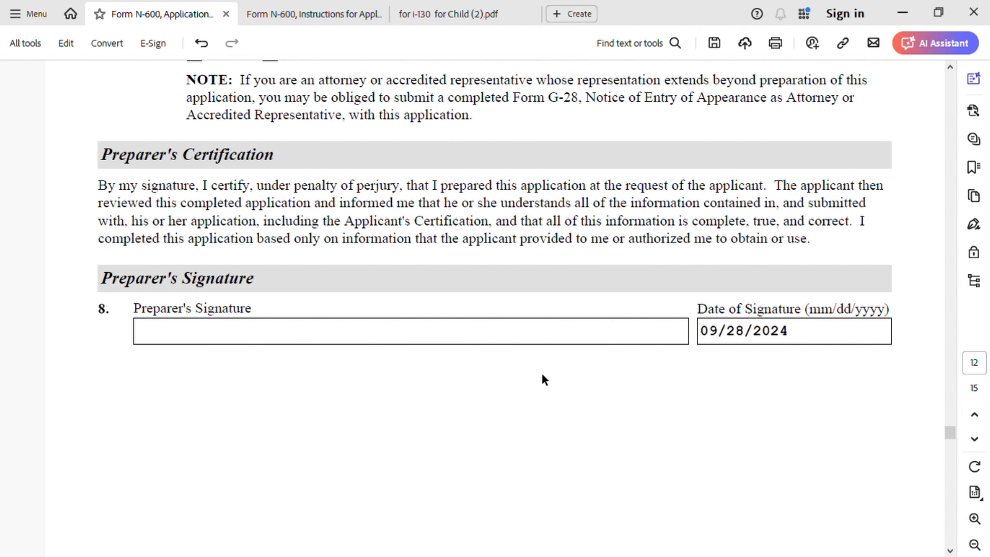
{"action": "scroll", "coordinate": [555, 426], "scroll_direction": "down", "scroll_amount": 1}
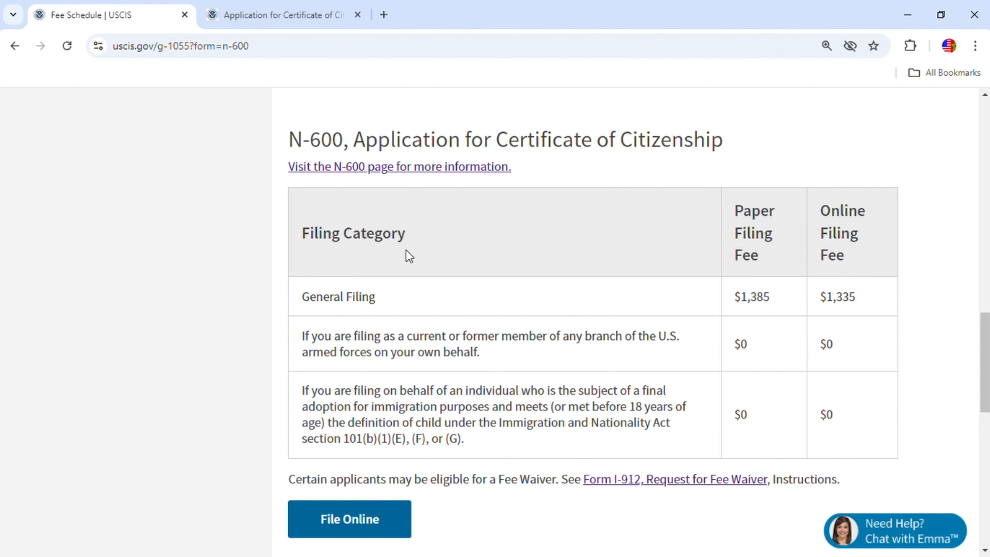
Step: Switch to the USCIS Form N-600 page and examine the states and mailing addresses listed for the USCIS Phoenix Lockbox
{"action": "left_click", "coordinate": [303, 7]}
{"action": "scroll", "coordinate": [606, 332], "scroll_direction": "up", "scroll_amount": 10}
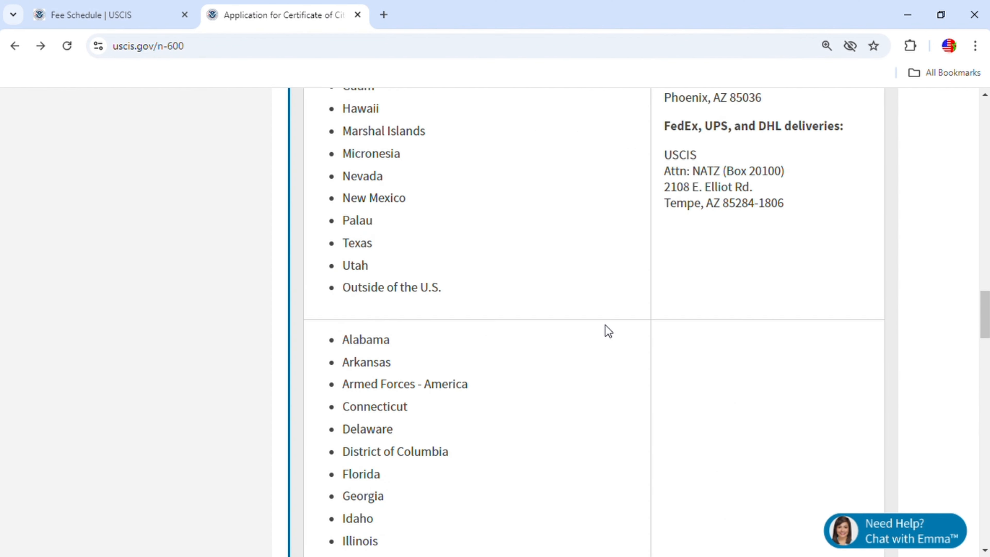
{"action": "scroll", "coordinate": [608, 332], "scroll_direction": "up", "scroll_amount": 5}
{"action": "scroll", "coordinate": [608, 331], "scroll_direction": "down", "scroll_amount": 5}
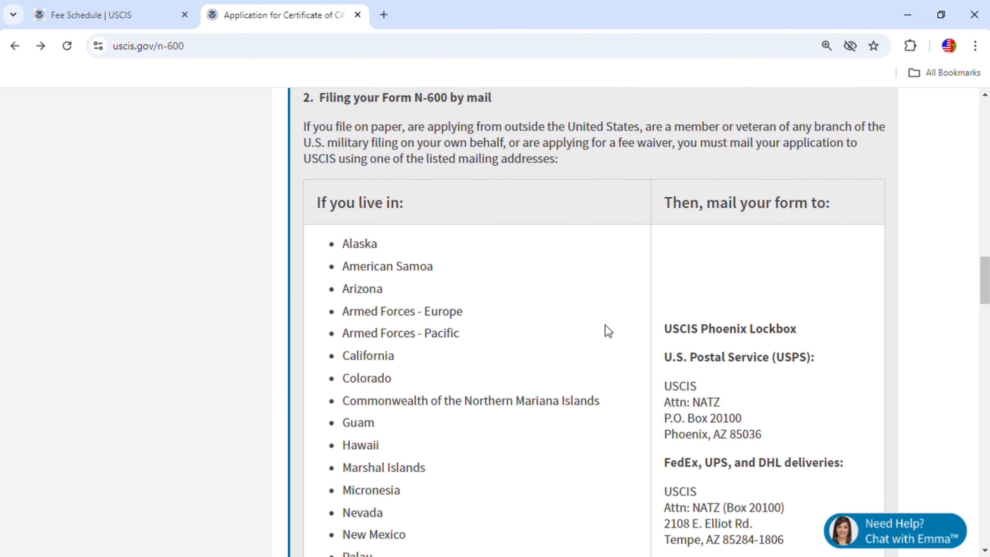
{"action": "scroll", "coordinate": [609, 332], "scroll_direction": "up", "scroll_amount": 2}
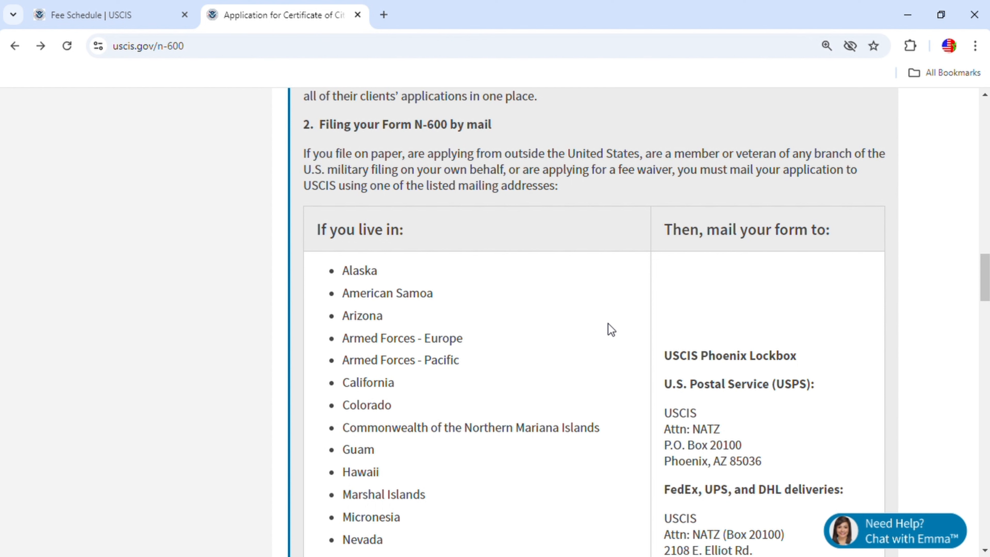
{"action": "scroll", "coordinate": [398, 357], "scroll_direction": "down", "scroll_amount": 8}
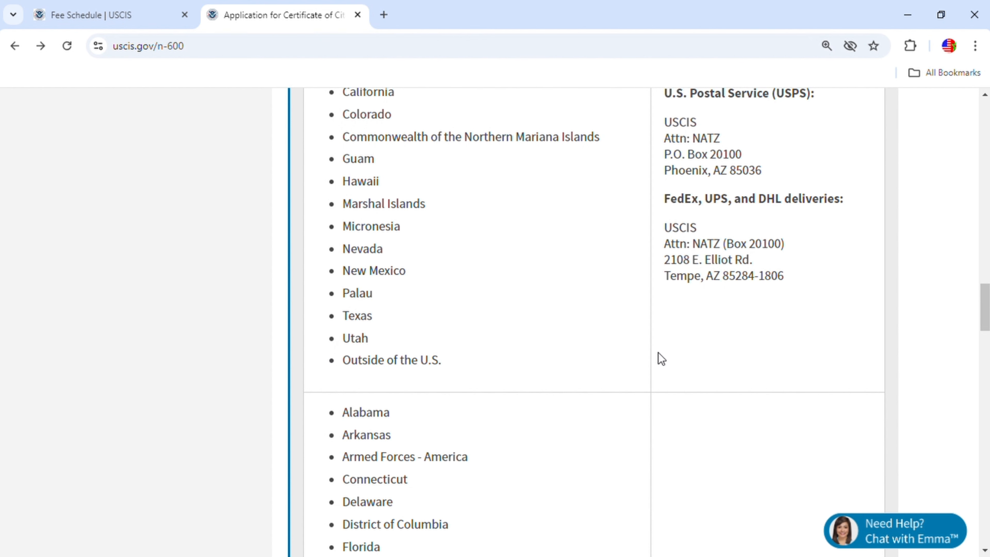
{"action": "scroll", "coordinate": [658, 353], "scroll_direction": "up", "scroll_amount": 2}
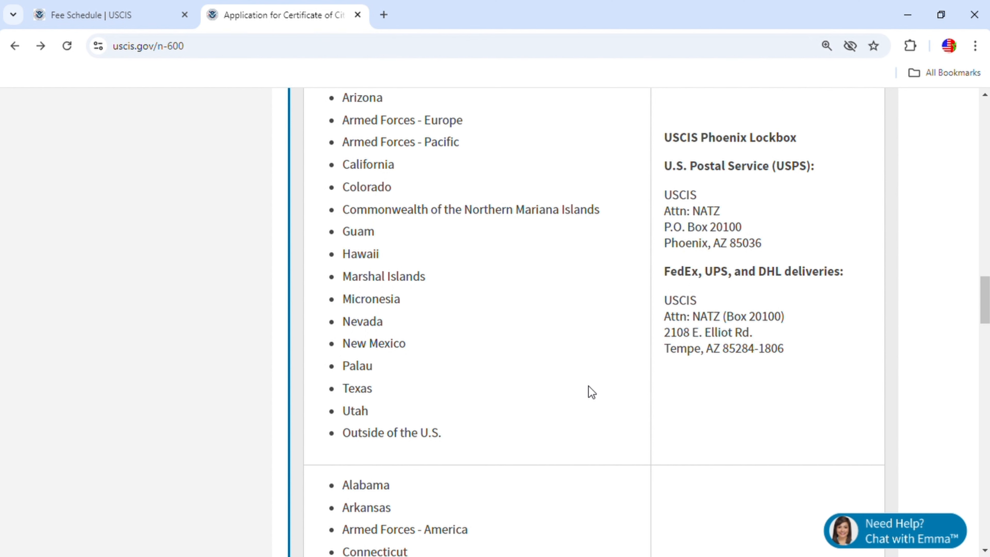
Step: Examine the second group of states and the USCIS Elgin Lockbox mailing addresses in the filing-by-mail table
{"action": "scroll", "coordinate": [538, 433], "scroll_direction": "down", "scroll_amount": 6}
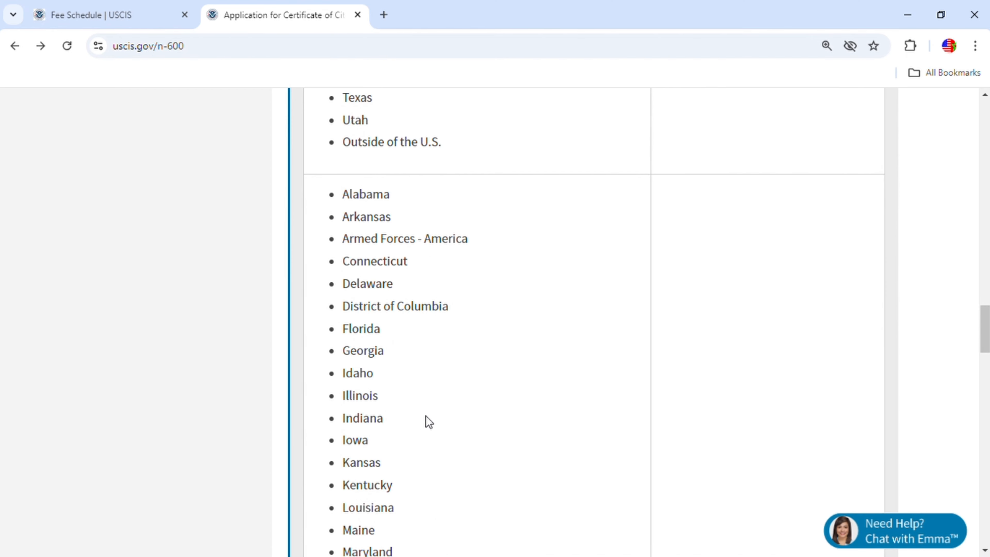
{"action": "scroll", "coordinate": [426, 418], "scroll_direction": "down", "scroll_amount": 6}
{"action": "scroll", "coordinate": [433, 419], "scroll_direction": "down", "scroll_amount": 2}
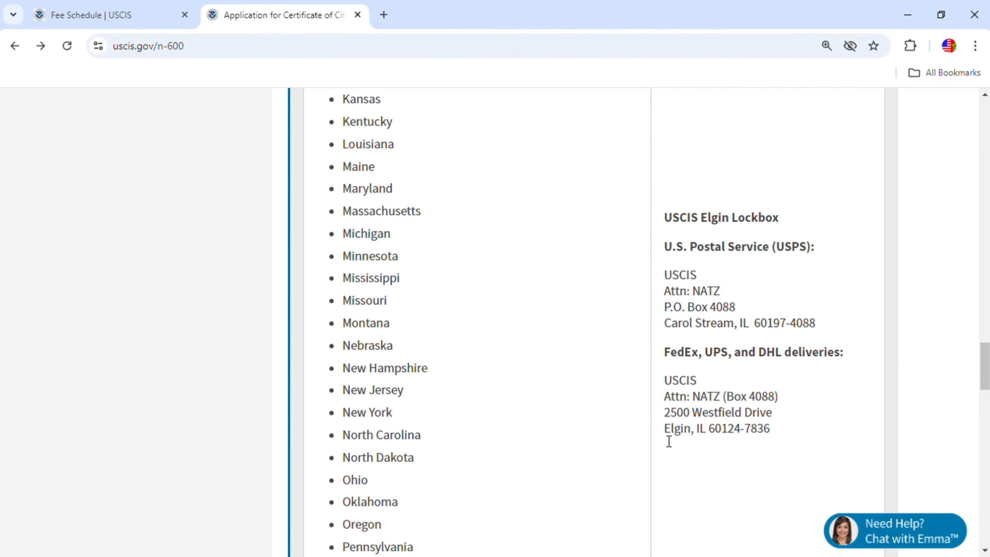
{"action": "scroll", "coordinate": [579, 387], "scroll_direction": "down", "scroll_amount": 10}
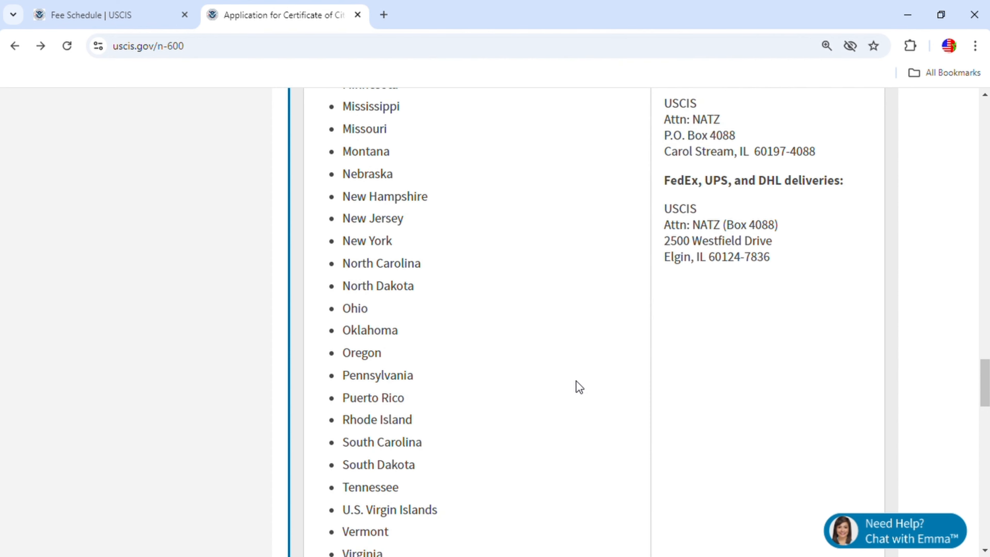
{"action": "scroll", "coordinate": [576, 380], "scroll_direction": "down", "scroll_amount": 3}
{"action": "scroll", "coordinate": [581, 378], "scroll_direction": "up", "scroll_amount": 9}
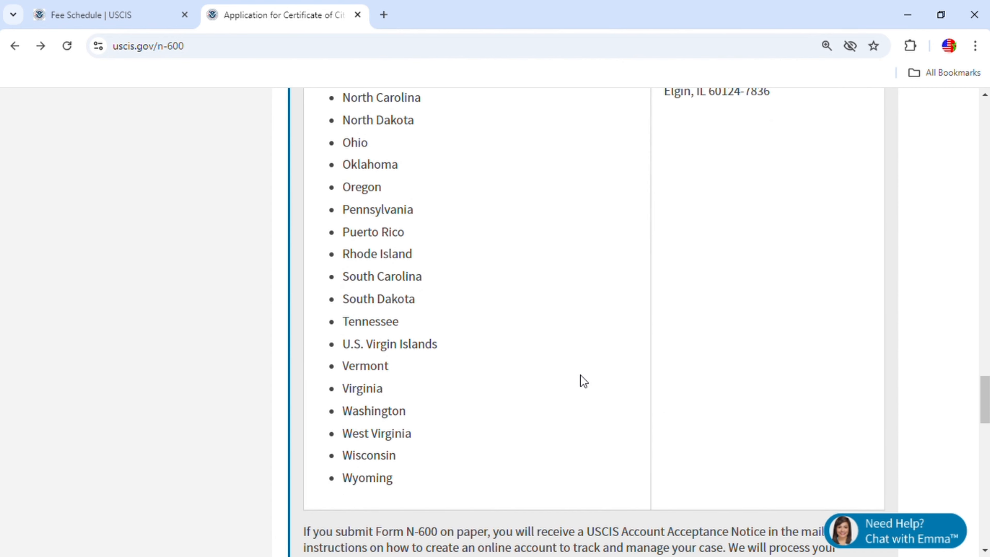